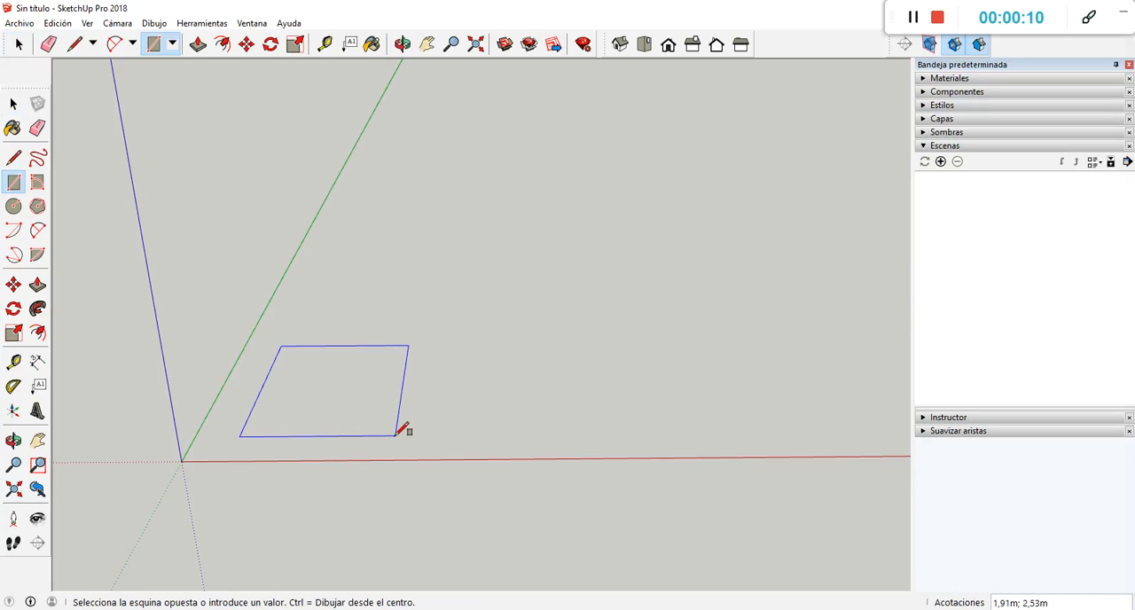
Draw a rectangle about 1.91 m by 2.53 m on the ground near the origin and pull it up about 1.65 m into a box.
left_click(397, 435)
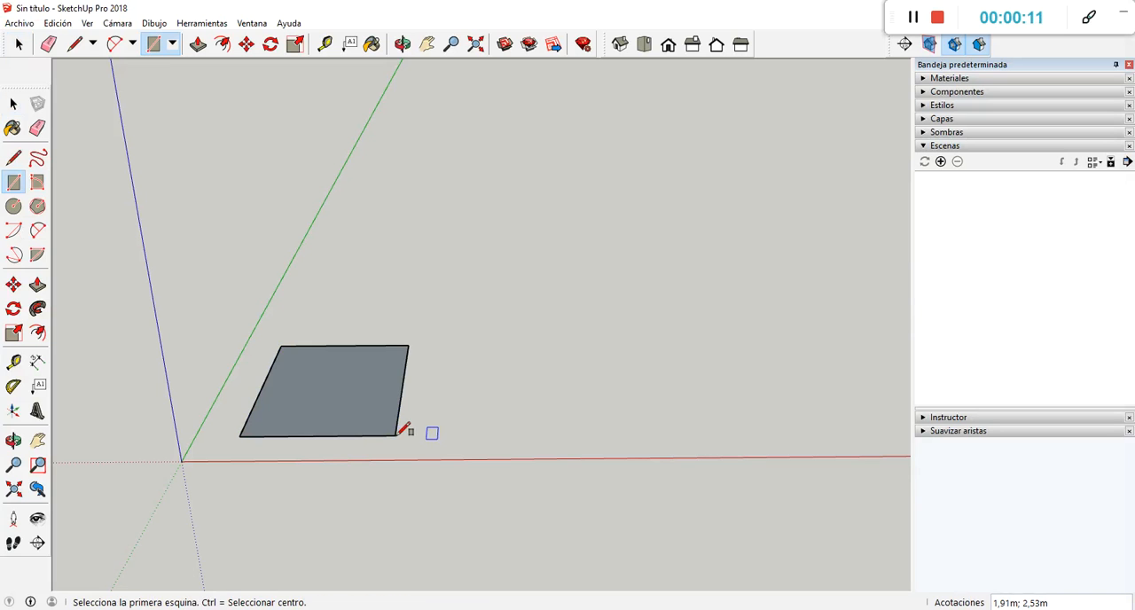
left_click(39, 287)
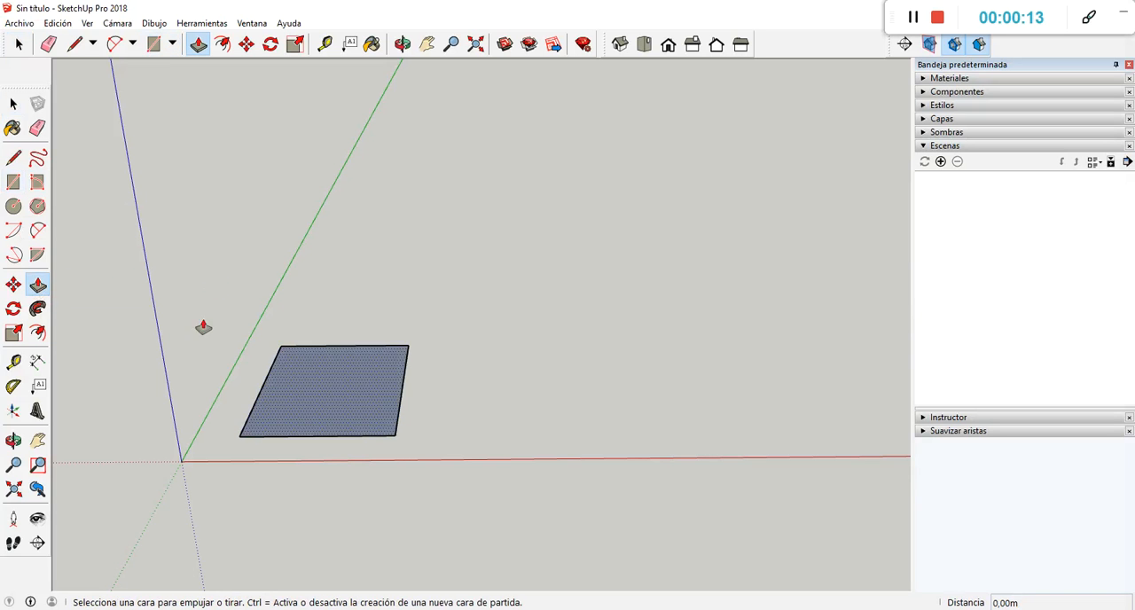
left_click(343, 401)
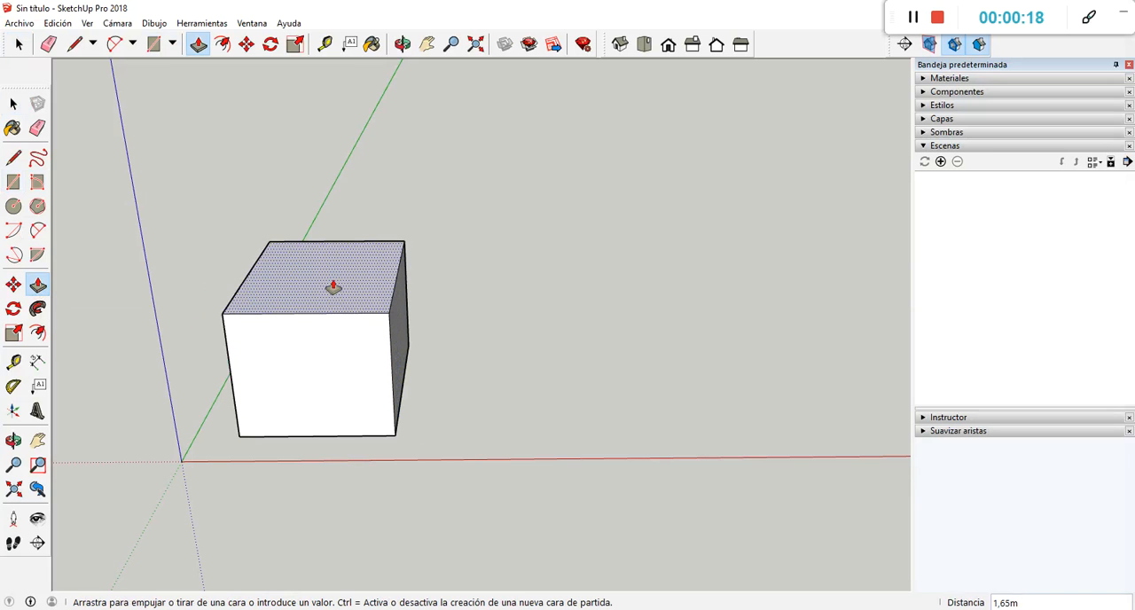
left_click(334, 287)
Delete the front face of the box, then undo the deletion.
middle_click_drag(456, 314, 369, 401)
scroll(553, 349, "down", 1)
scroll(350, 362, "up", 1)
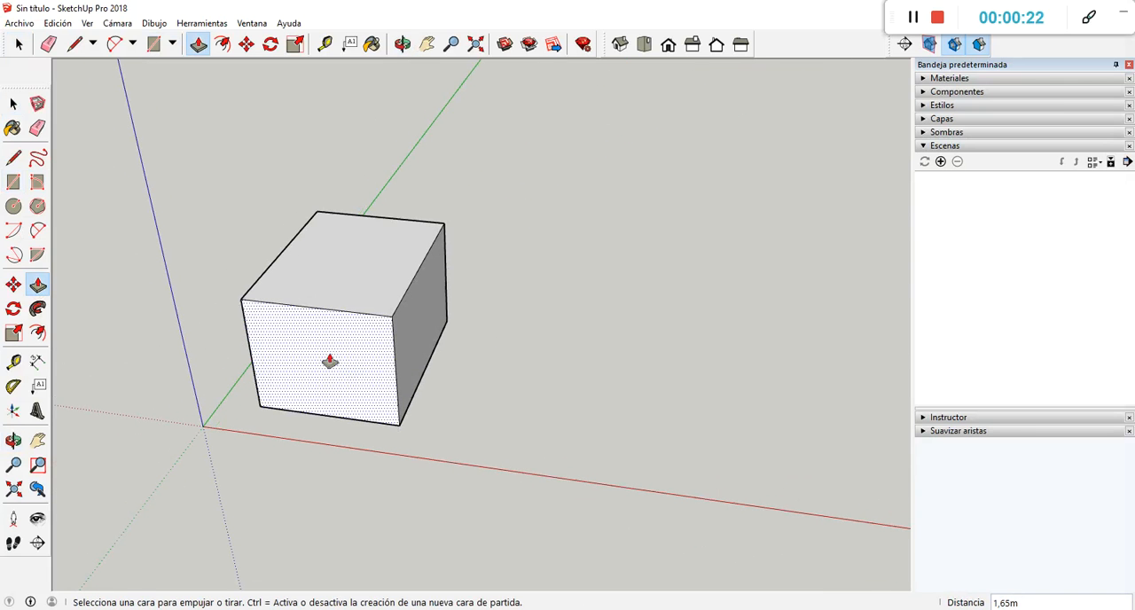
left_click(13, 104)
left_click(333, 372)
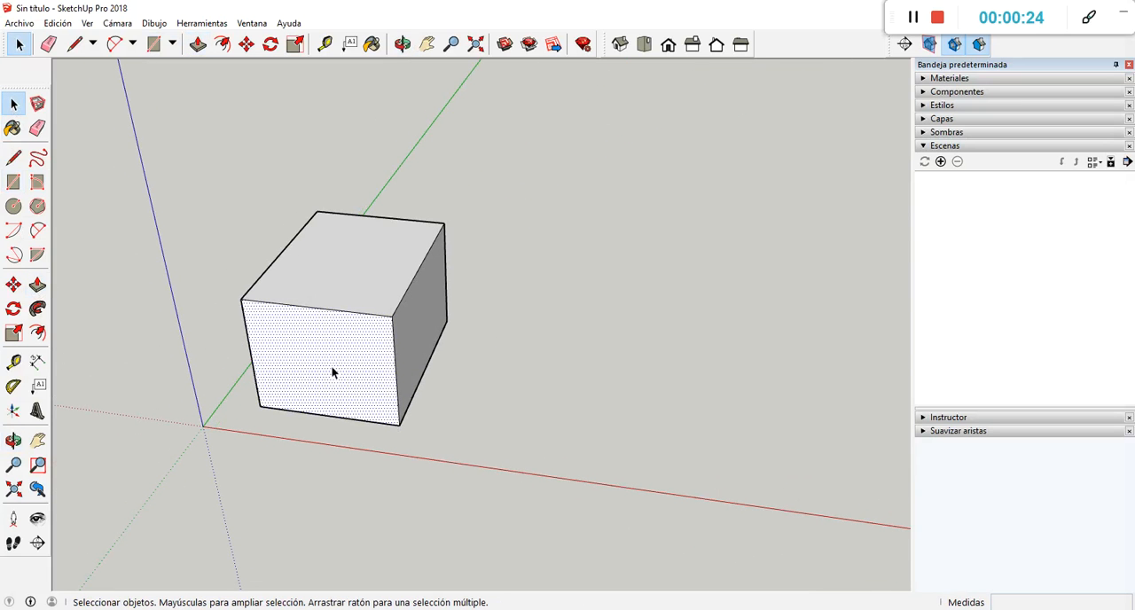
key("Delete")
key("ctrl+z")
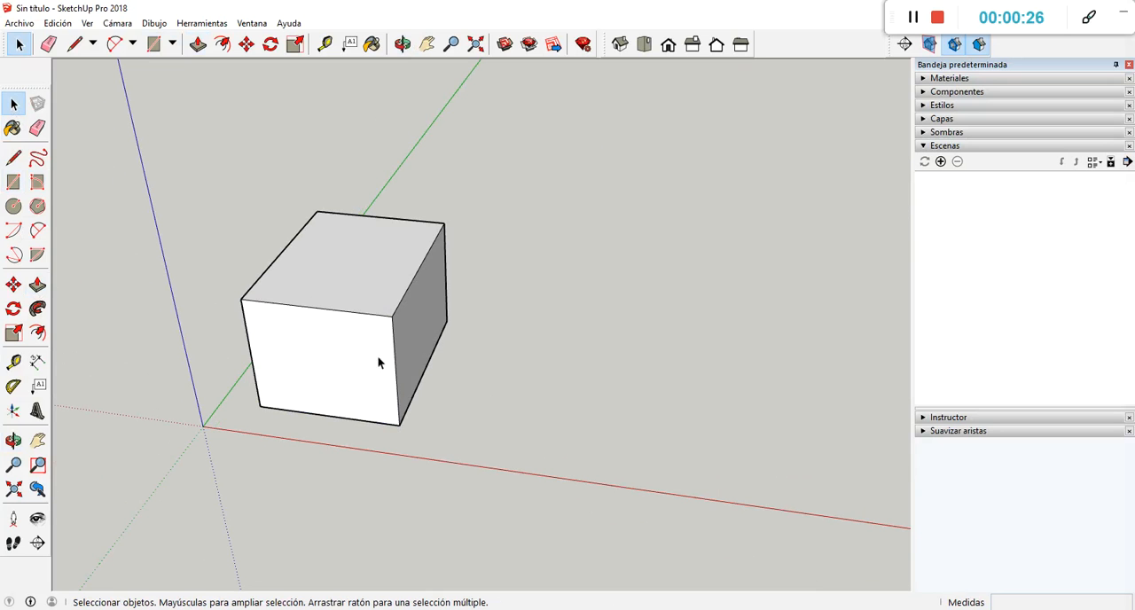
Delete the vertical edge shared by the box's front and side faces, inspect the open box, and undo the deletion.
left_click(396, 369)
key("Delete")
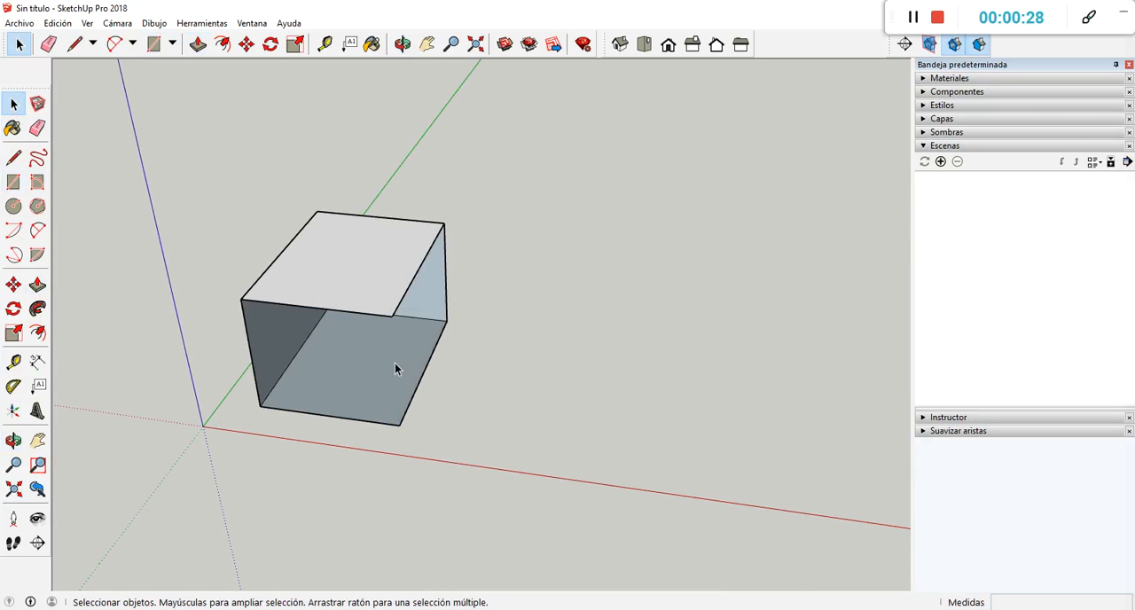
middle_click_drag(367, 382, 318, 304)
scroll(319, 307, "up", 2)
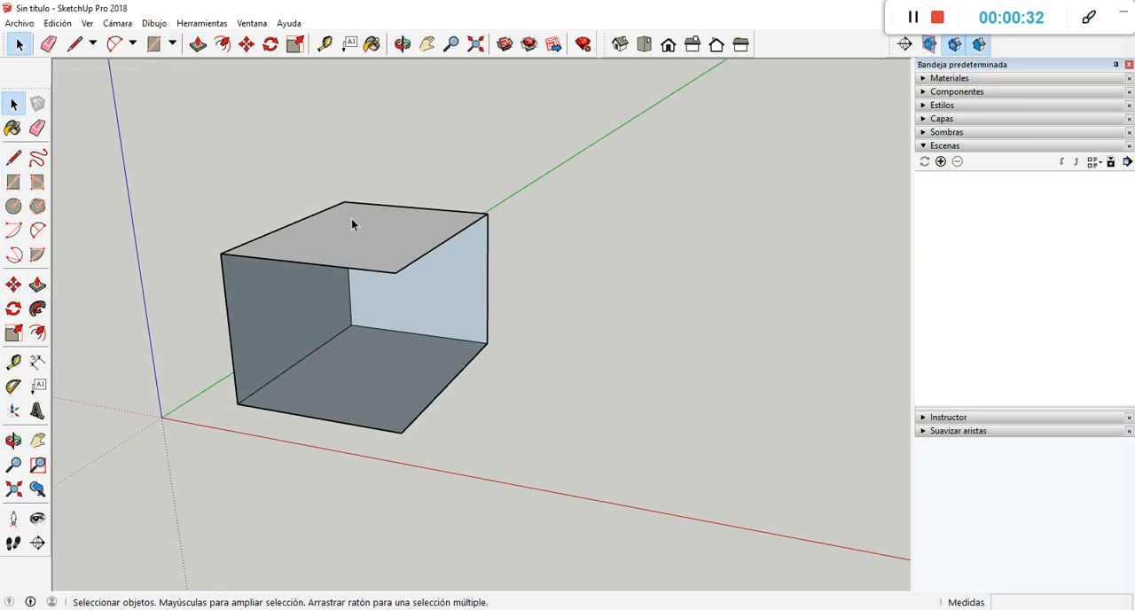
scroll(352, 223, "up", 2)
scroll(352, 223, "down", 2)
middle_click_drag(352, 220, 405, 337)
key("ctrl+z")
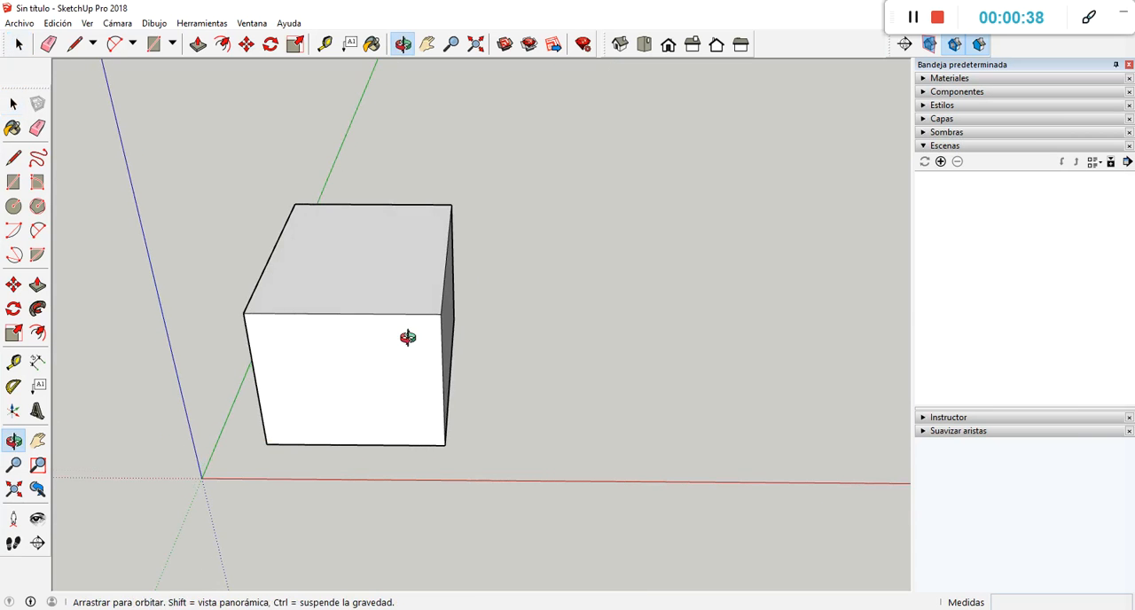
scroll(220, 177, "down", 1)
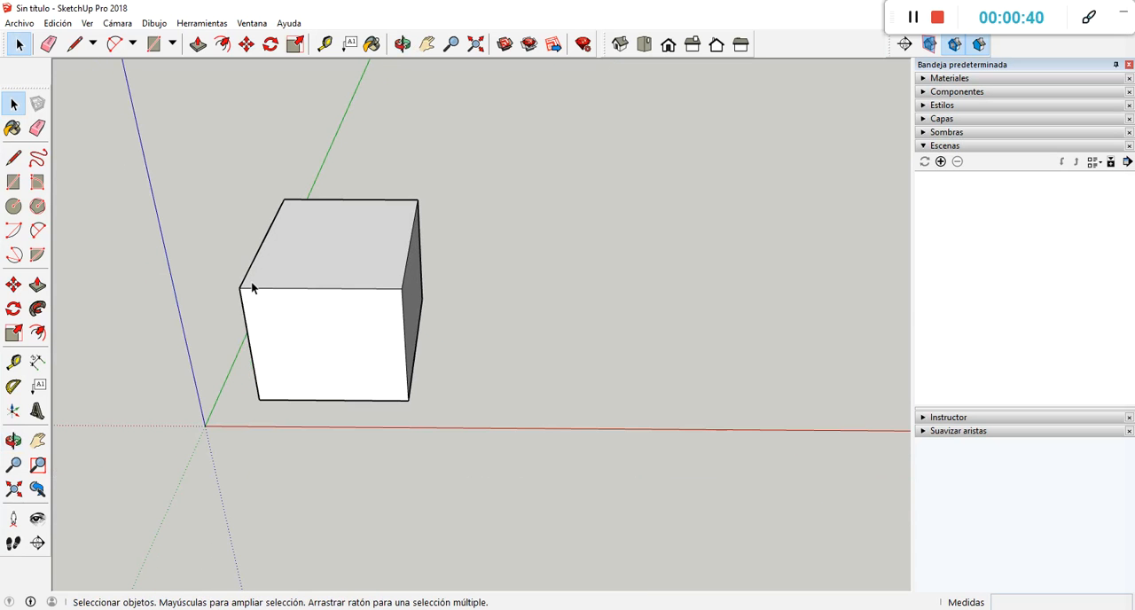
scroll(197, 232, "down", 1)
scroll(428, 293, "up", 1)
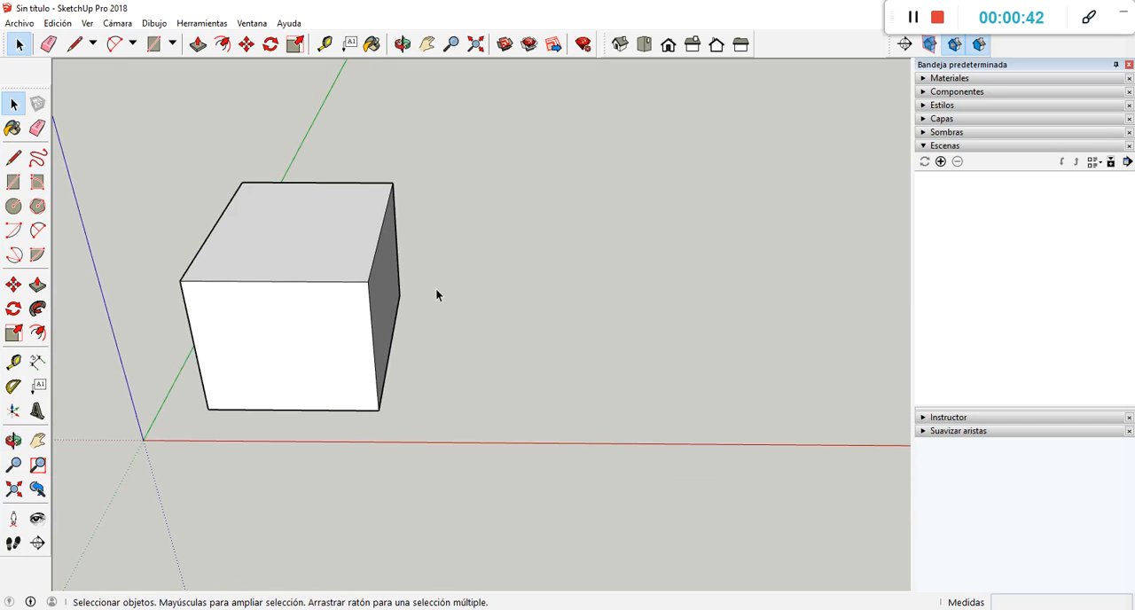
scroll(338, 239, "down", 1)
scroll(382, 239, "down", 1)
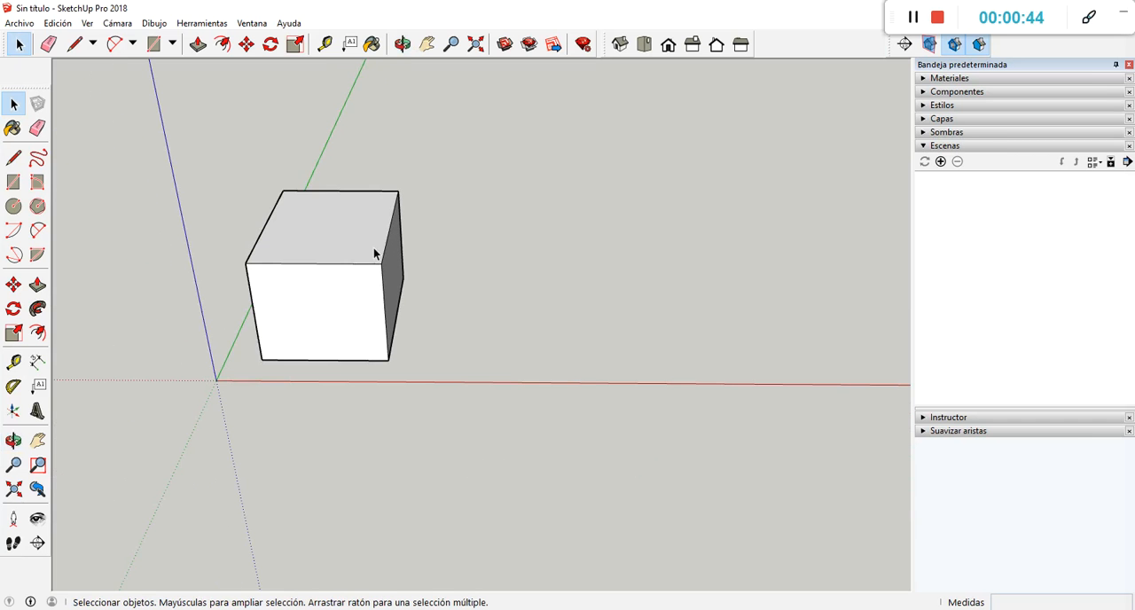
middle_click_drag(357, 281, 325, 278)
scroll(355, 266, "up", 1)
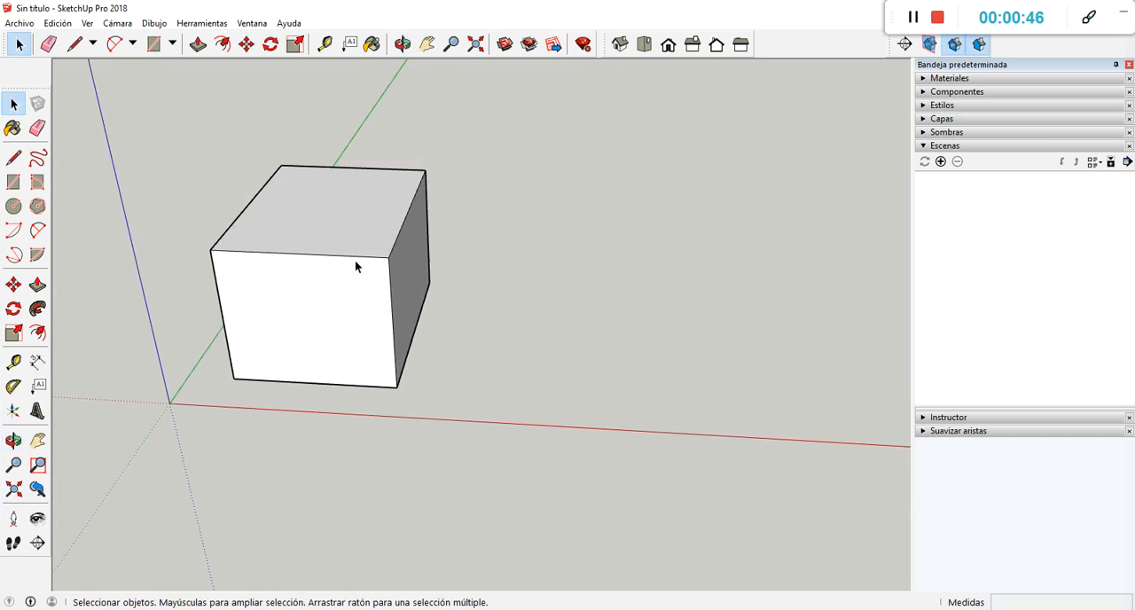
scroll(377, 283, "up", 1)
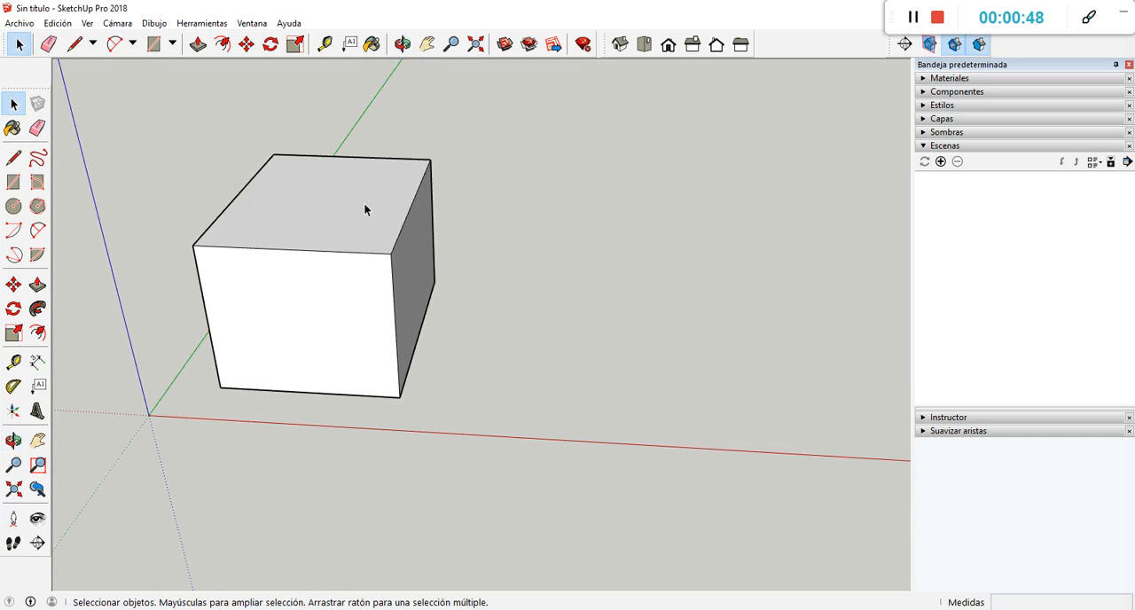
scroll(363, 204, "down", 1)
scroll(366, 268, "down", 1)
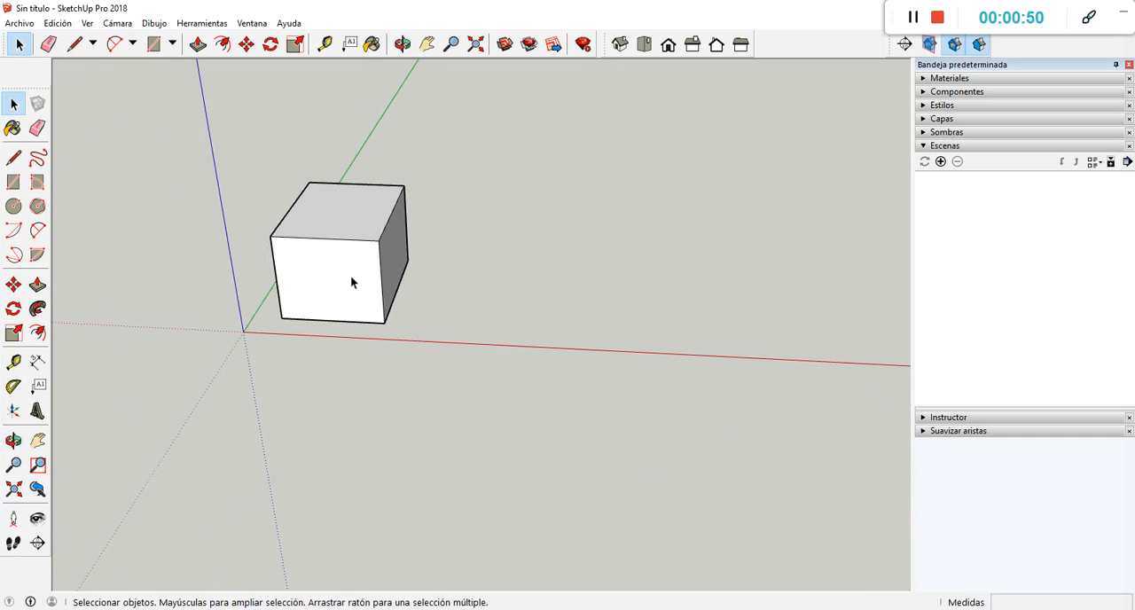
scroll(324, 277, "up", 1)
scroll(356, 259, "up", 1)
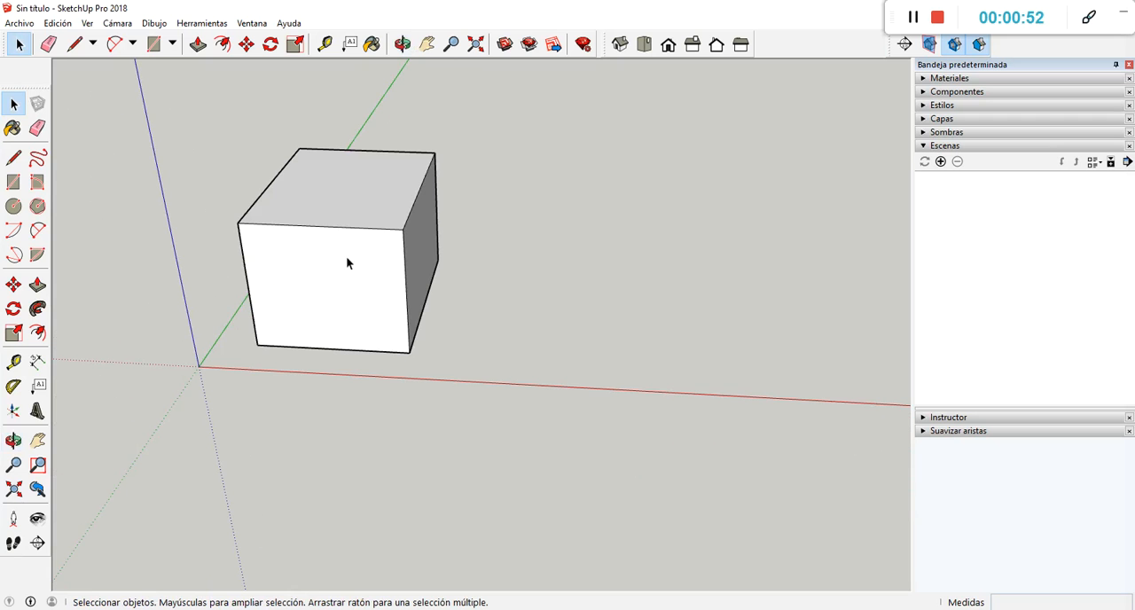
middle_click_drag(373, 291, 359, 242)
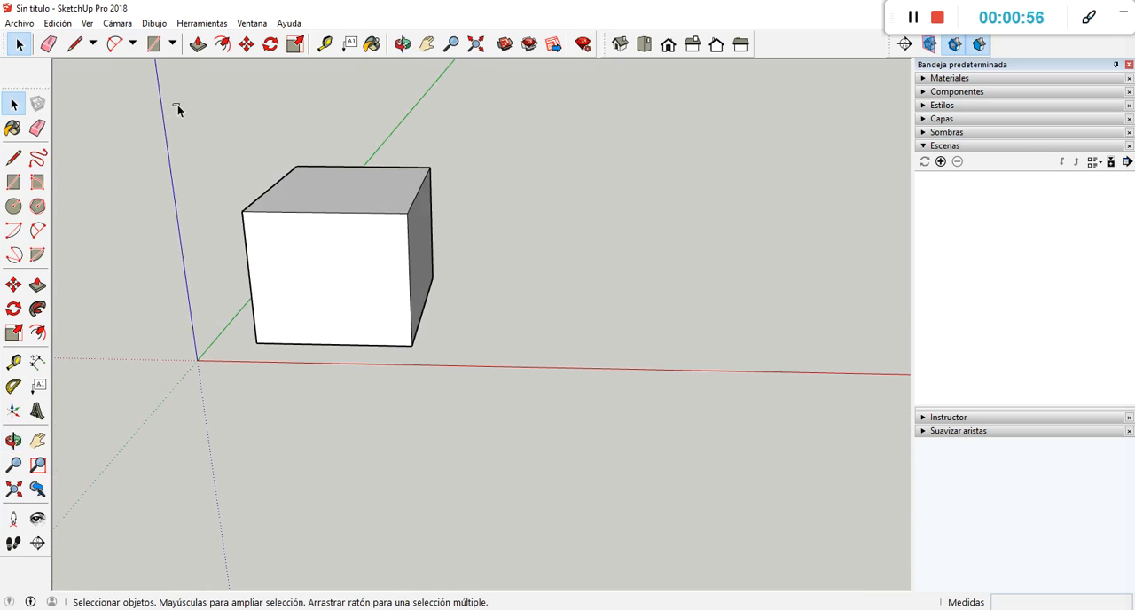
Select all faces and edges of the box and copy it about 4.25 m along the red axis.
left_click_drag(173, 104, 510, 393)
left_click(509, 393)
triple_click(345, 280)
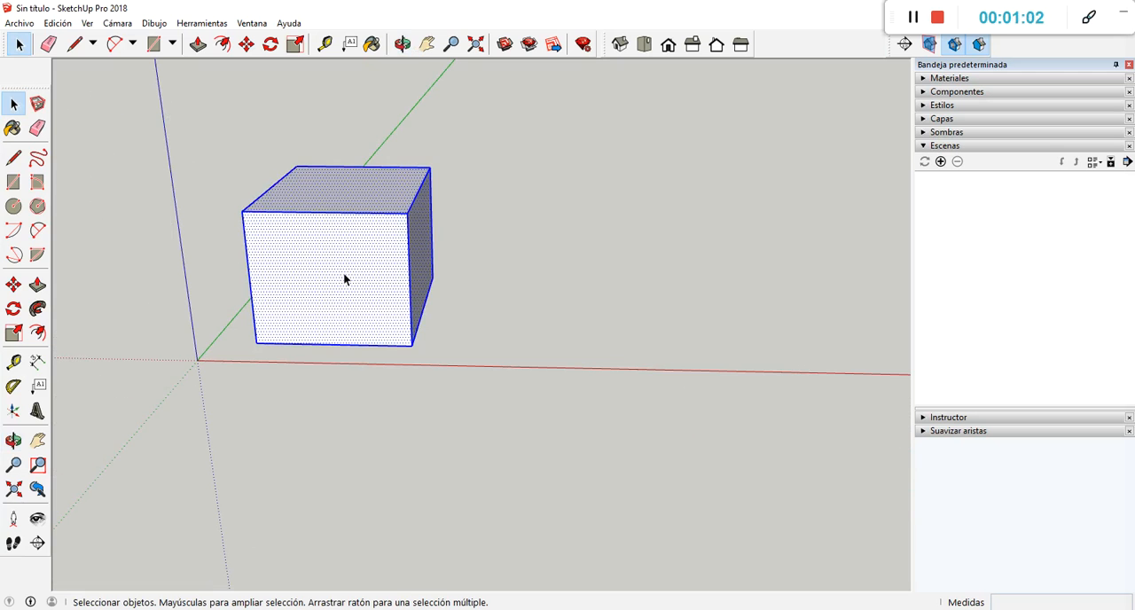
middle_click_drag(367, 312, 373, 229)
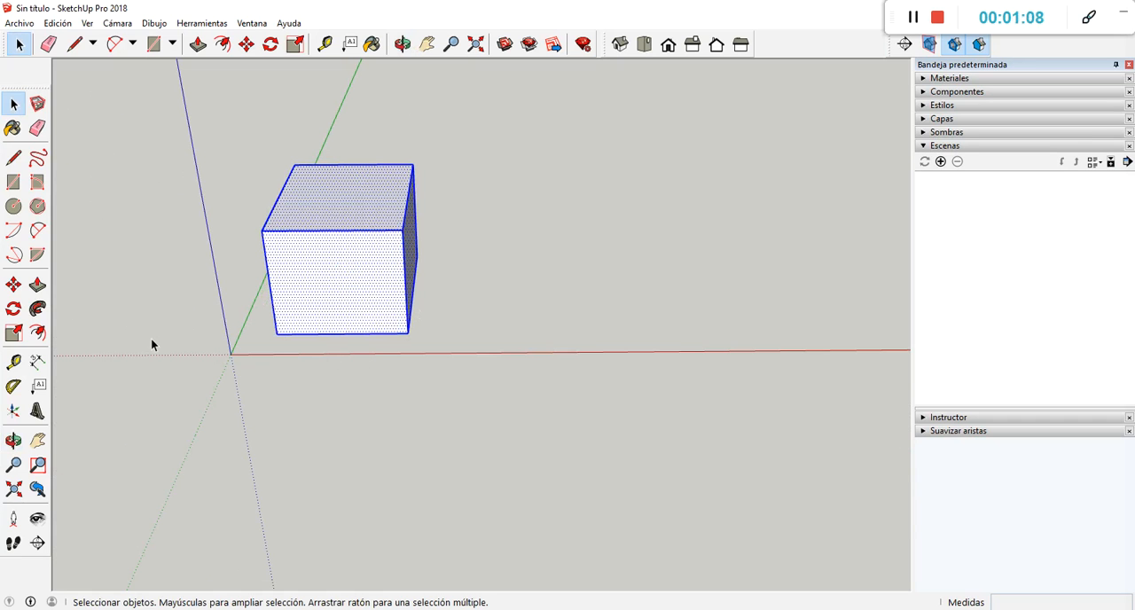
left_click(13, 287)
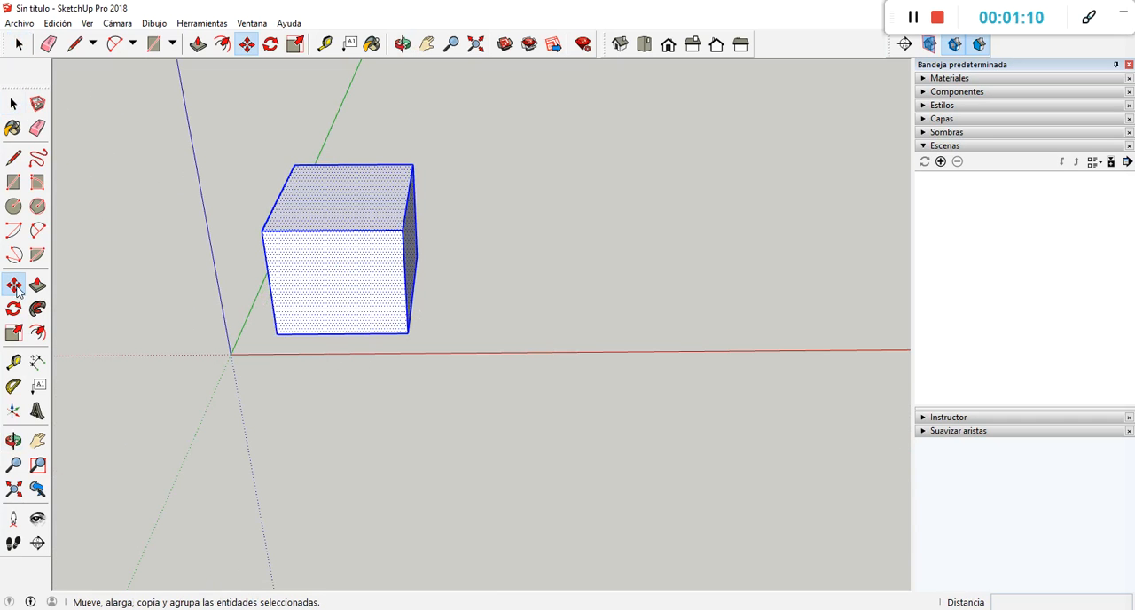
left_click(409, 332)
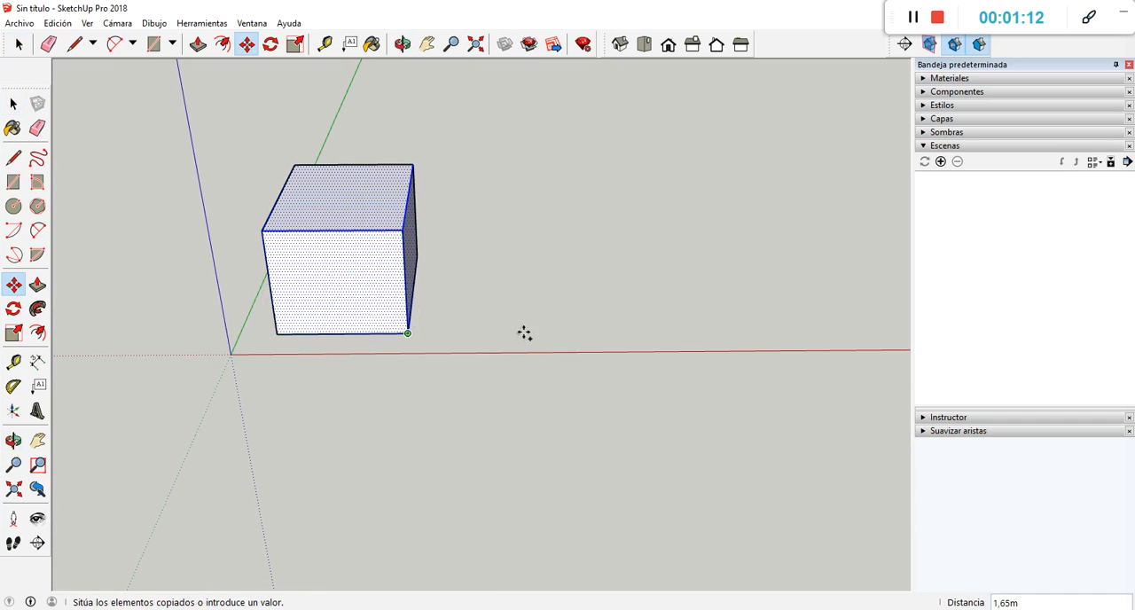
left_click(699, 332)
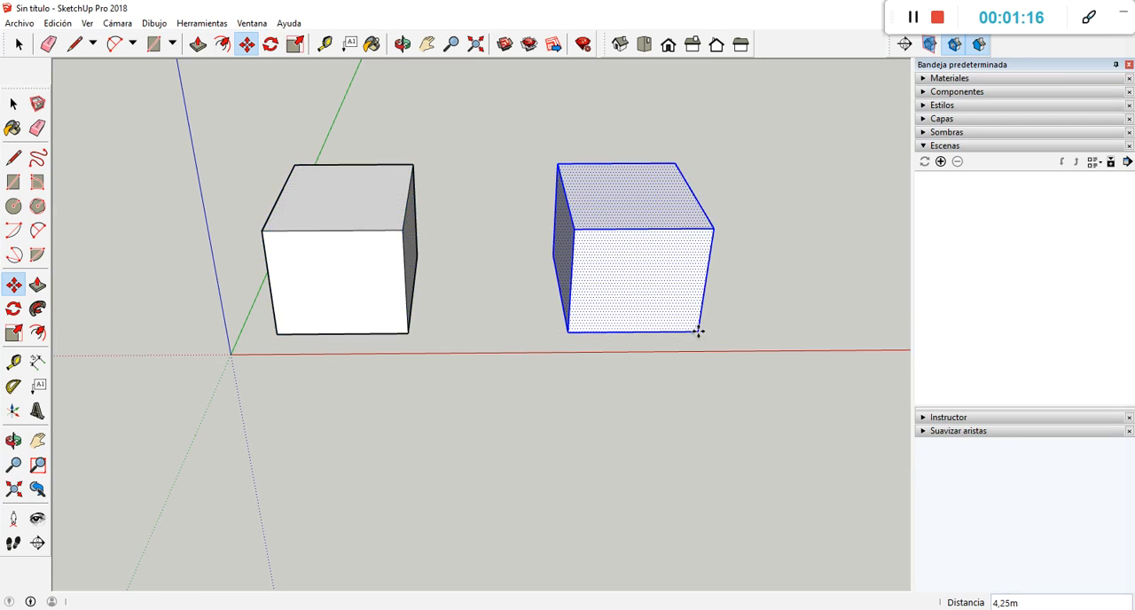
Select the whole original box near the origin, make it a group, and deselect it.
left_click(13, 104)
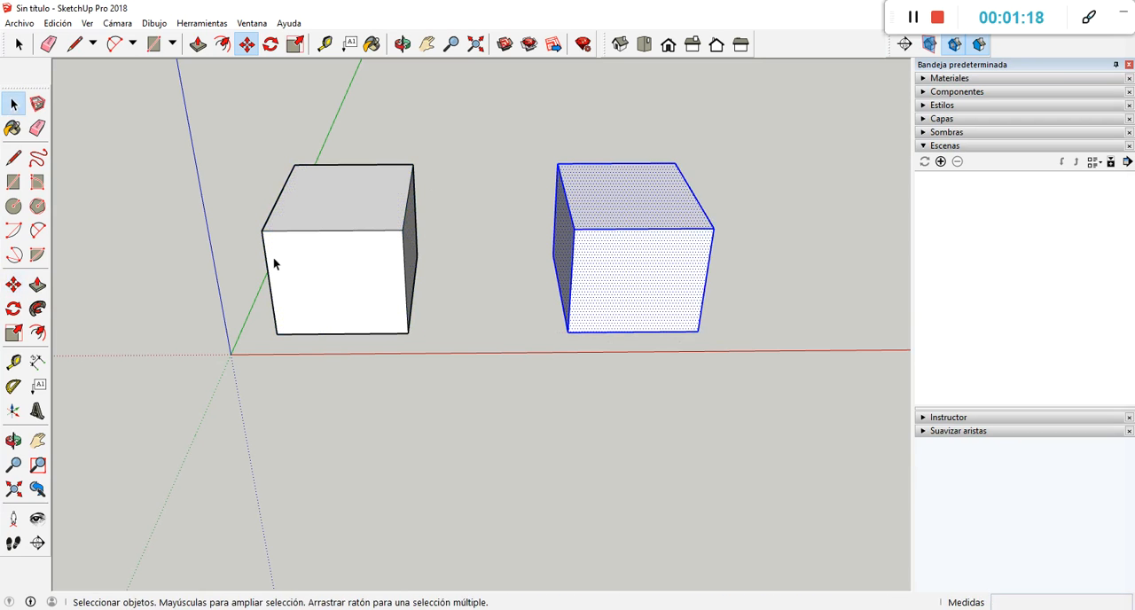
left_click(256, 309)
scroll(293, 311, "down", 2)
left_click_drag(224, 148, 440, 362)
right_click(340, 286)
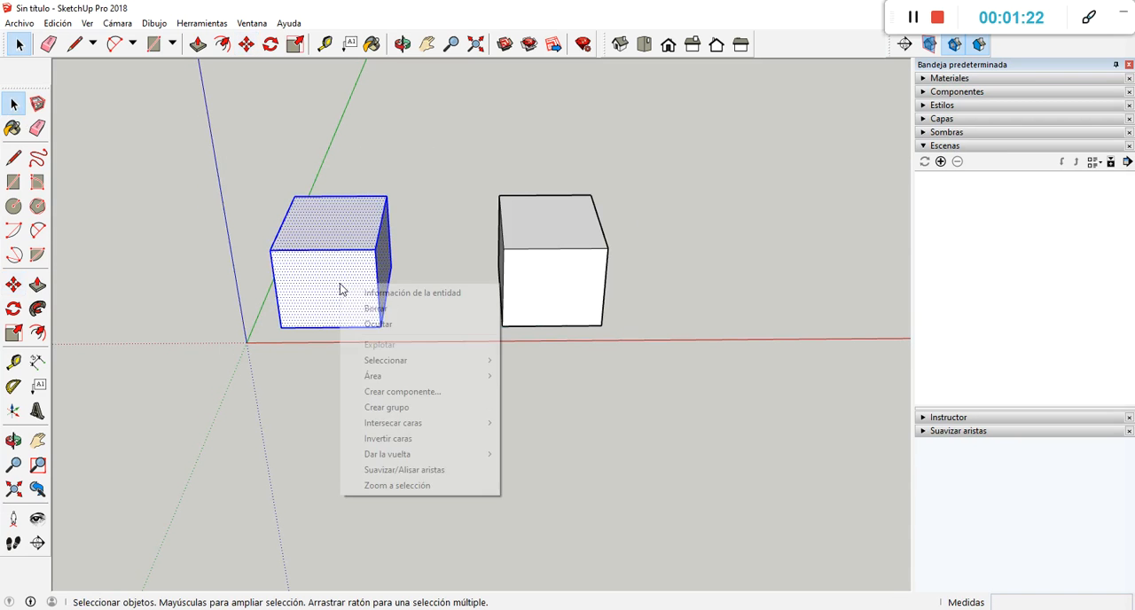
left_click(376, 407)
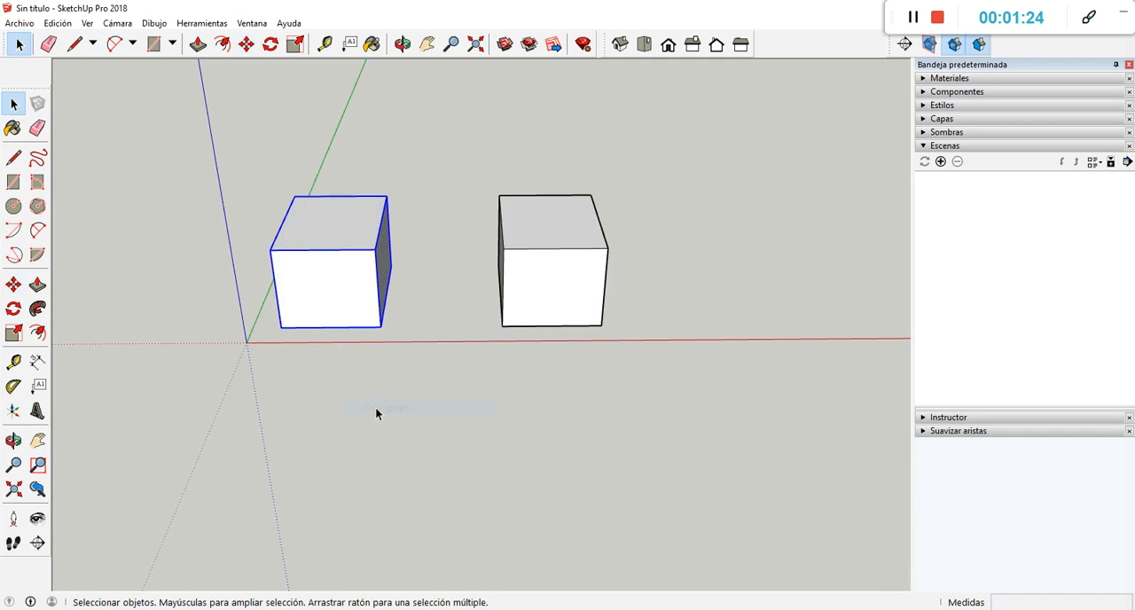
left_click(638, 313)
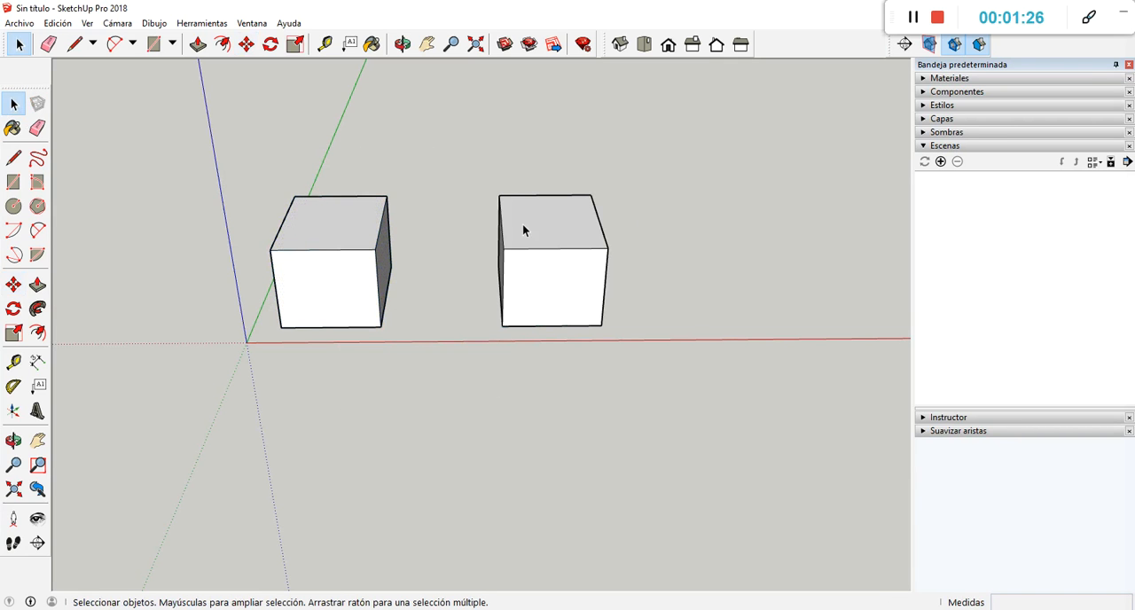
Select the whole copied box and create a component from it with the definition name "CUBO 2", leaving the description empty.
left_click_drag(556, 240, 581, 259)
left_click_drag(580, 259, 658, 360)
left_click_drag(450, 175, 640, 346)
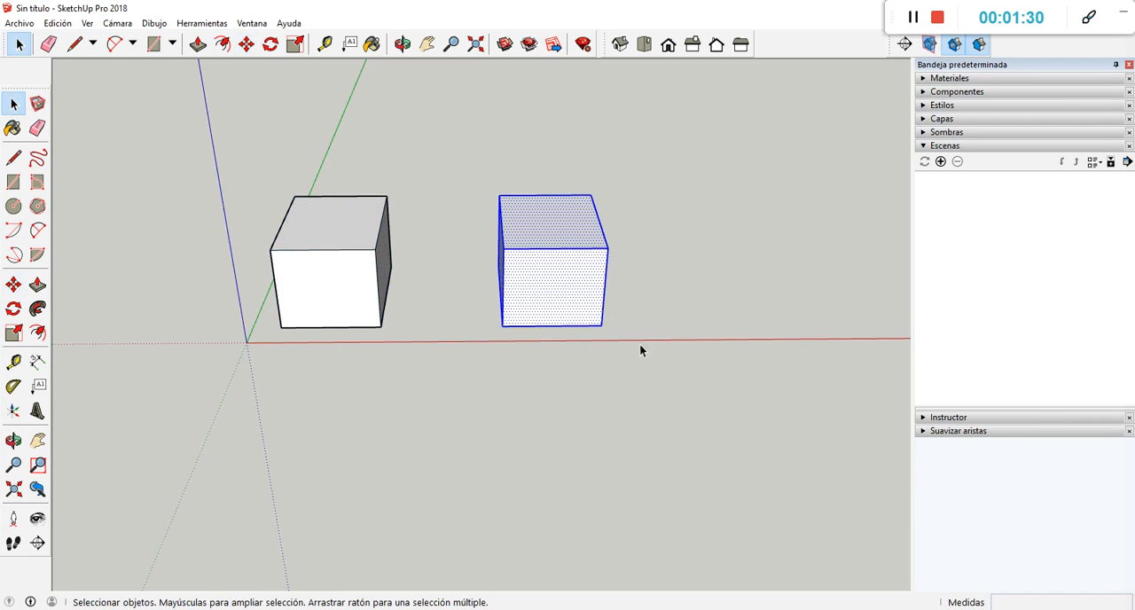
scroll(555, 274, "up", 2)
right_click(562, 280)
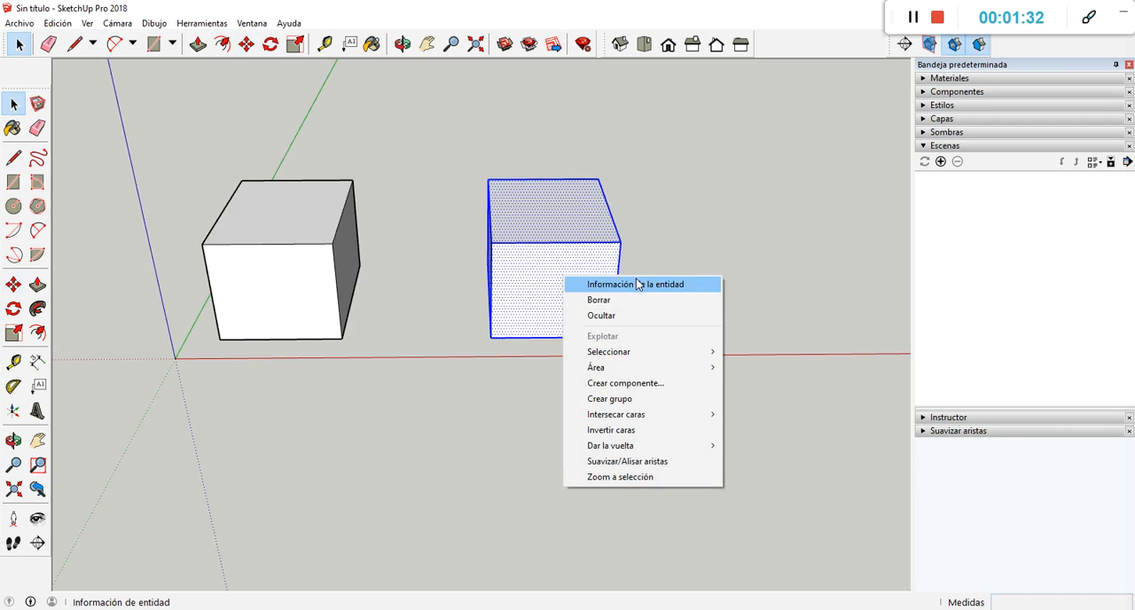
left_click(632, 385)
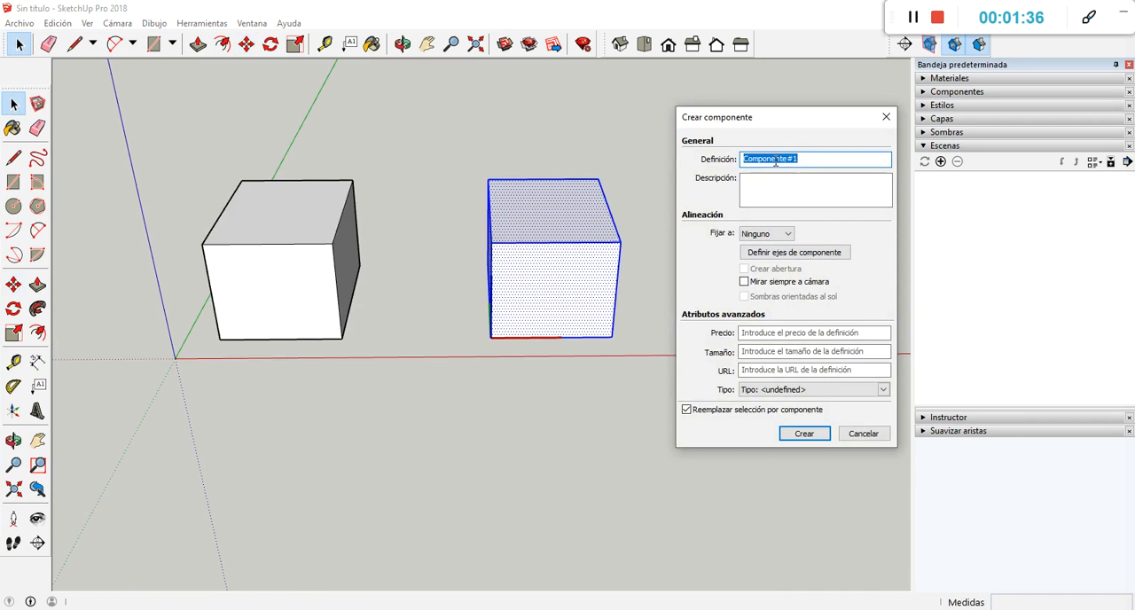
left_click_drag(778, 119, 785, 90)
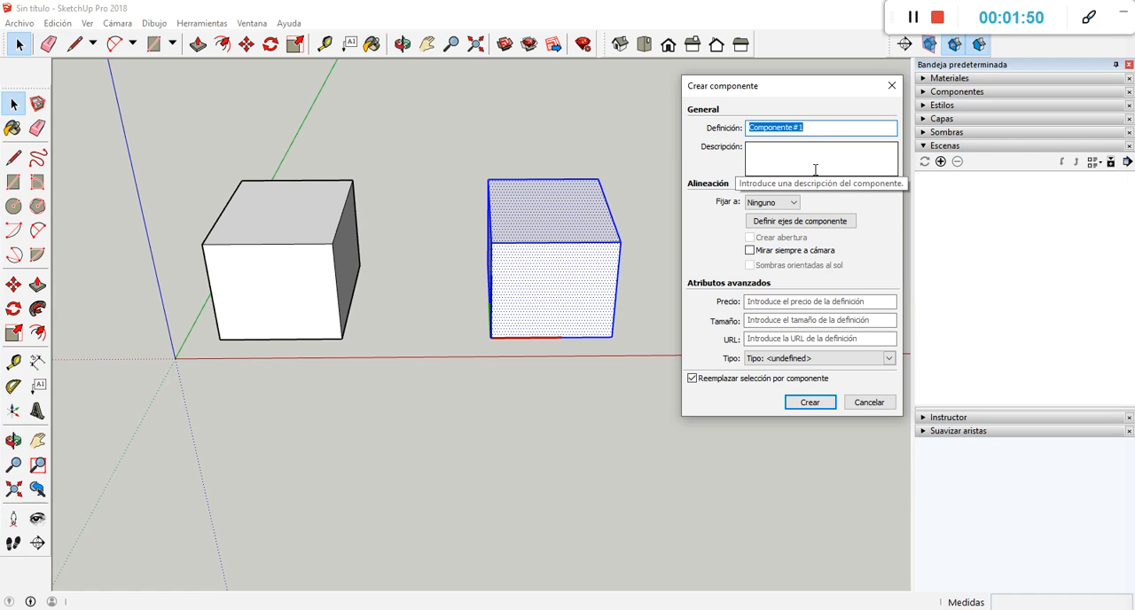
type("CUBO 2")
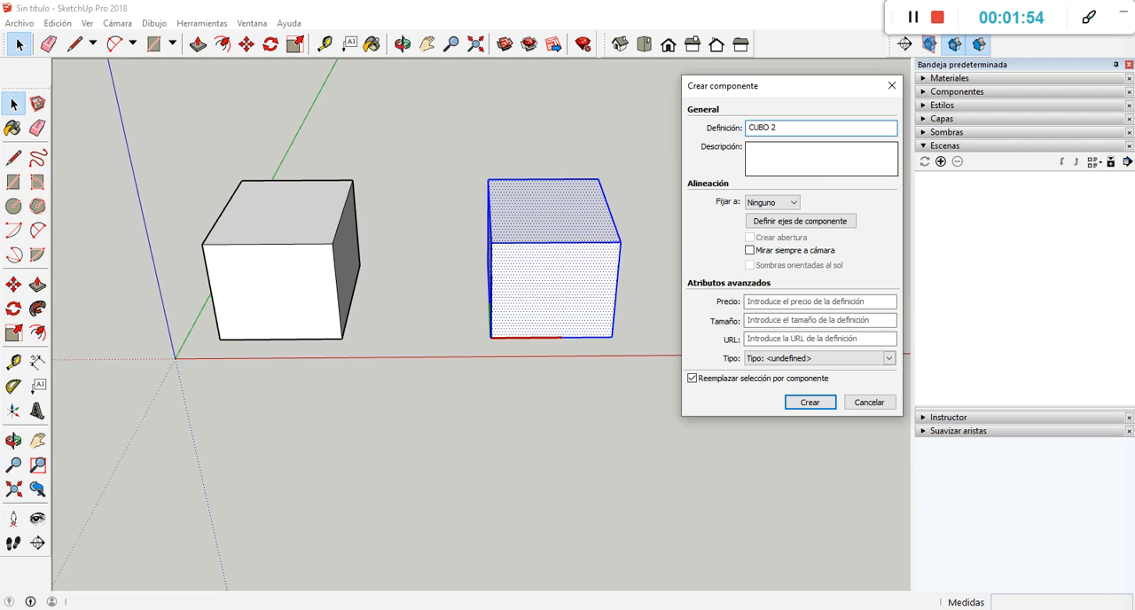
left_click(780, 166)
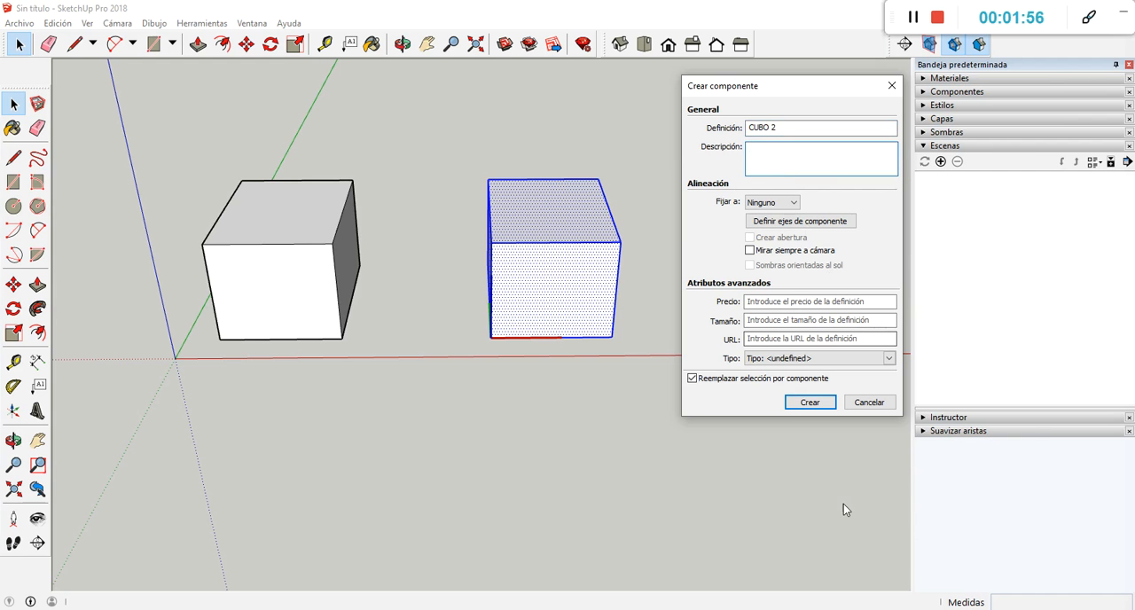
left_click(808, 404)
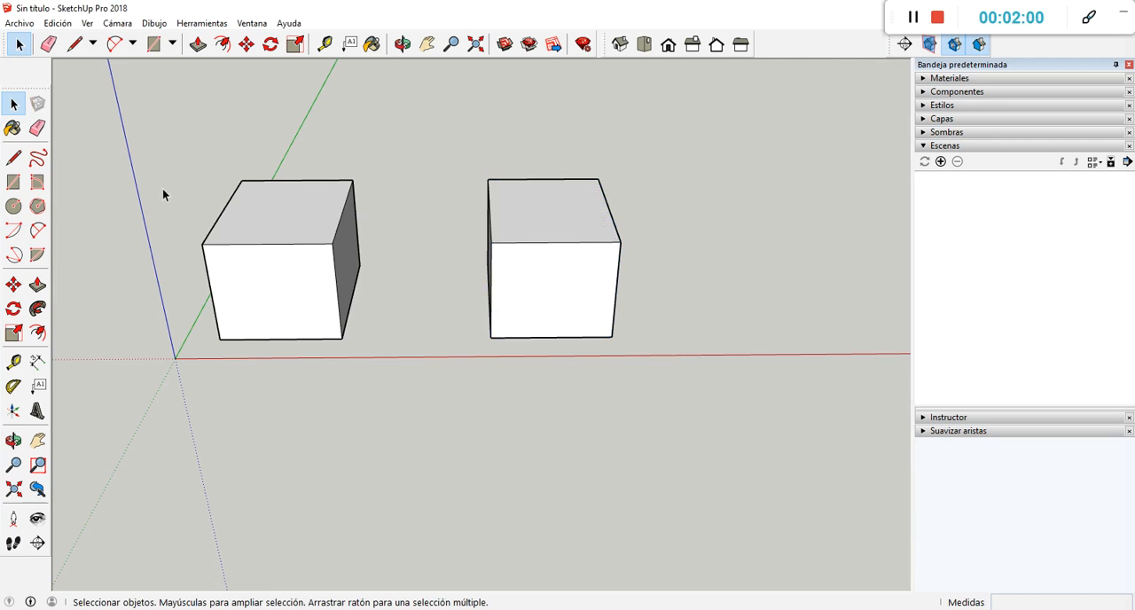
Select the grouped box and the component box in turn to compare how each behaves when selected.
scroll(245, 191, "up", 2)
left_click(293, 235)
mouse_move(332, 274)
middle_mouse_down()
mouse_move(315, 273)
mouse_move(321, 266)
middle_mouse_up()
scroll(348, 233, "down", 1)
left_click(585, 297)
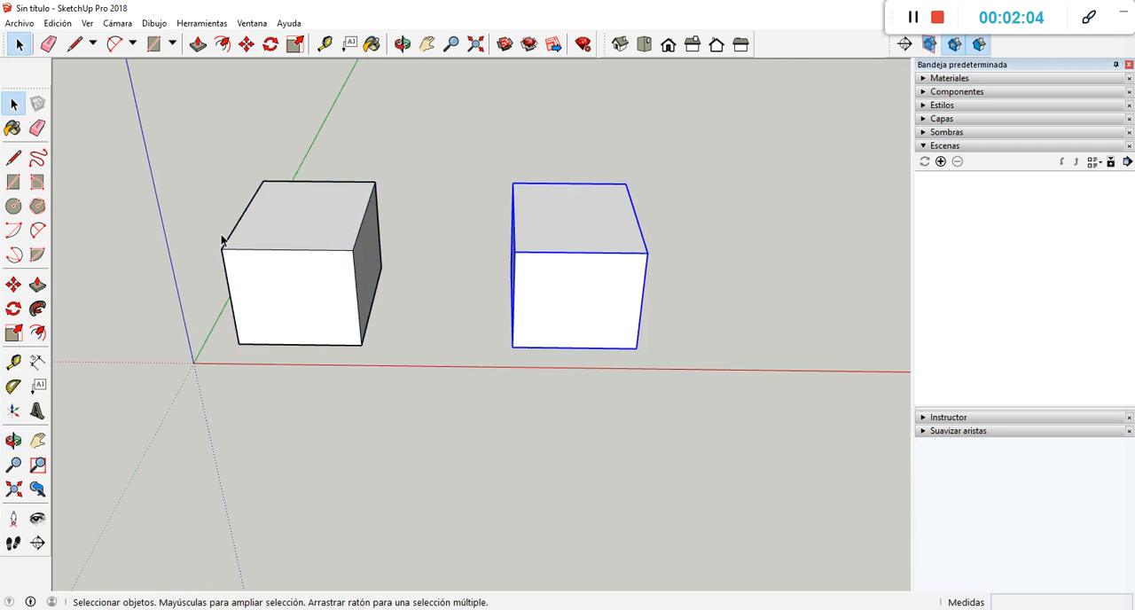
Try to push/pull the front face of the grouped box without opening the group.
left_click(275, 259)
left_click(38, 284)
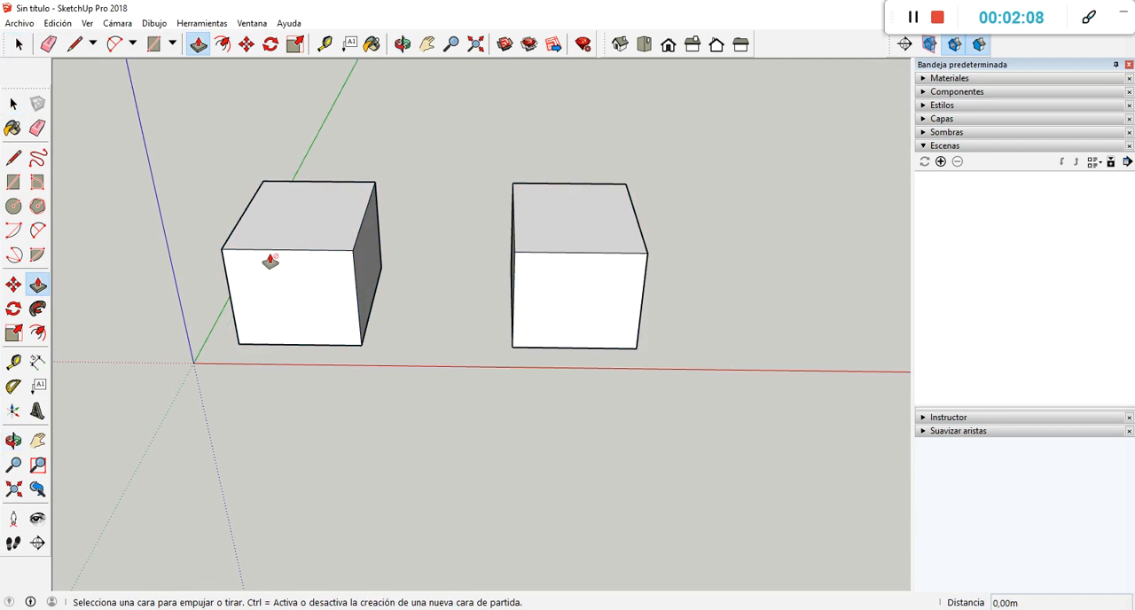
middle_click_drag(588, 284, 479, 266)
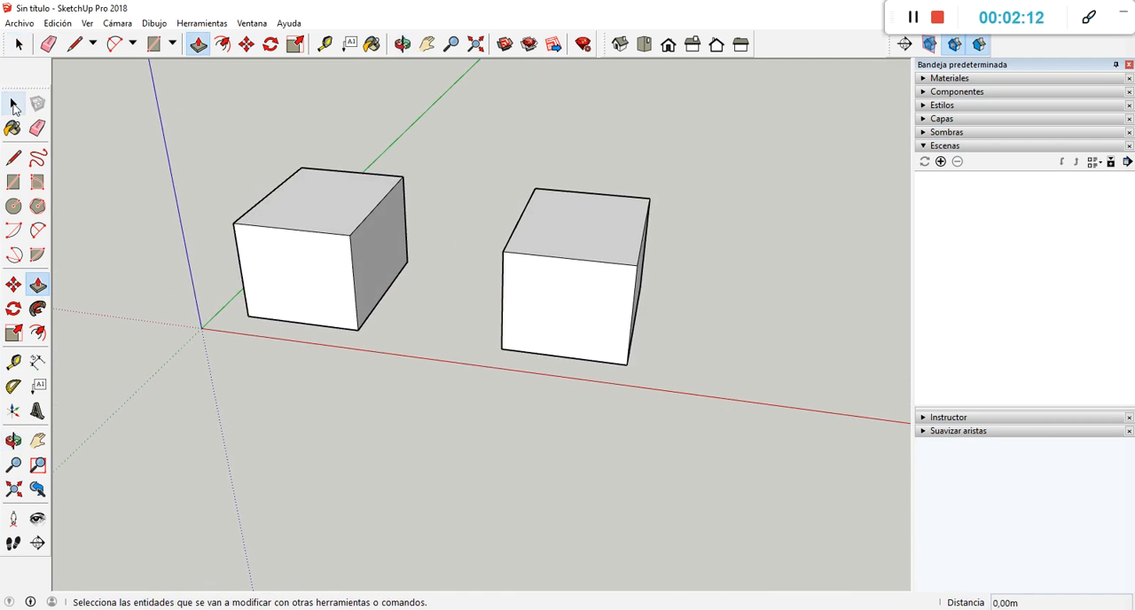
Open the grouped box for editing, try pulling its front face outward about 0.65 m, and close the group.
left_click(13, 105)
double_click(312, 210)
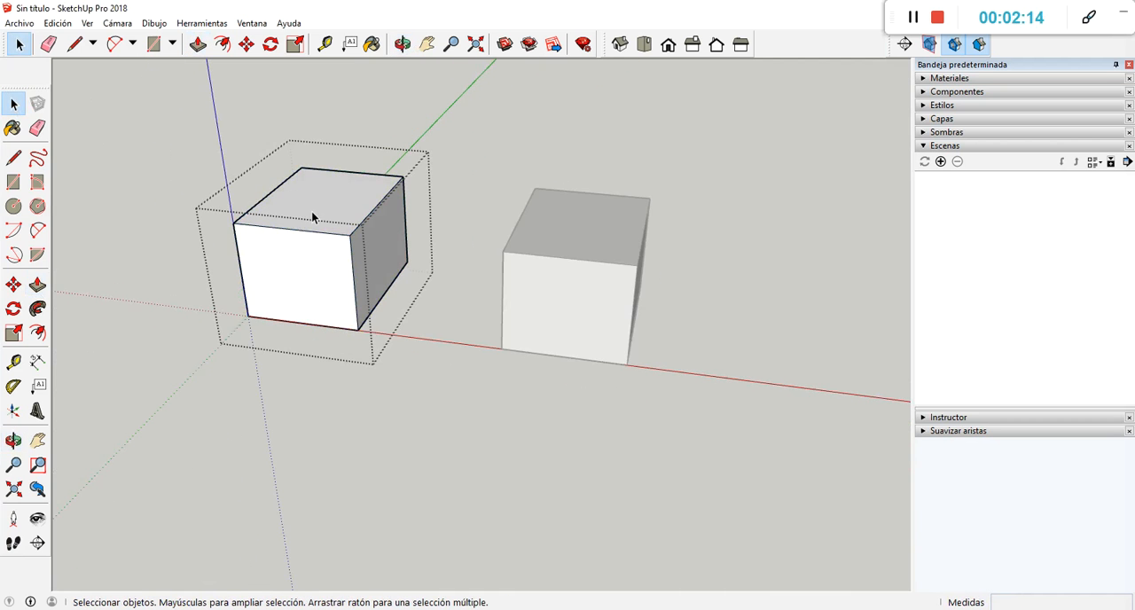
scroll(310, 241, "up", 3)
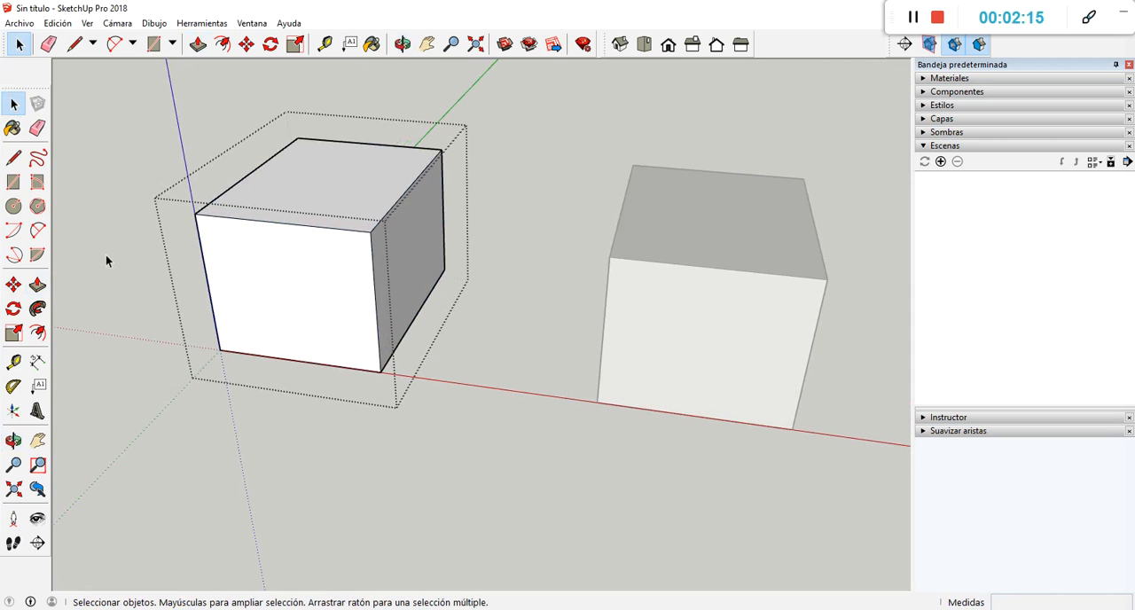
left_click(37, 285)
left_click(301, 317)
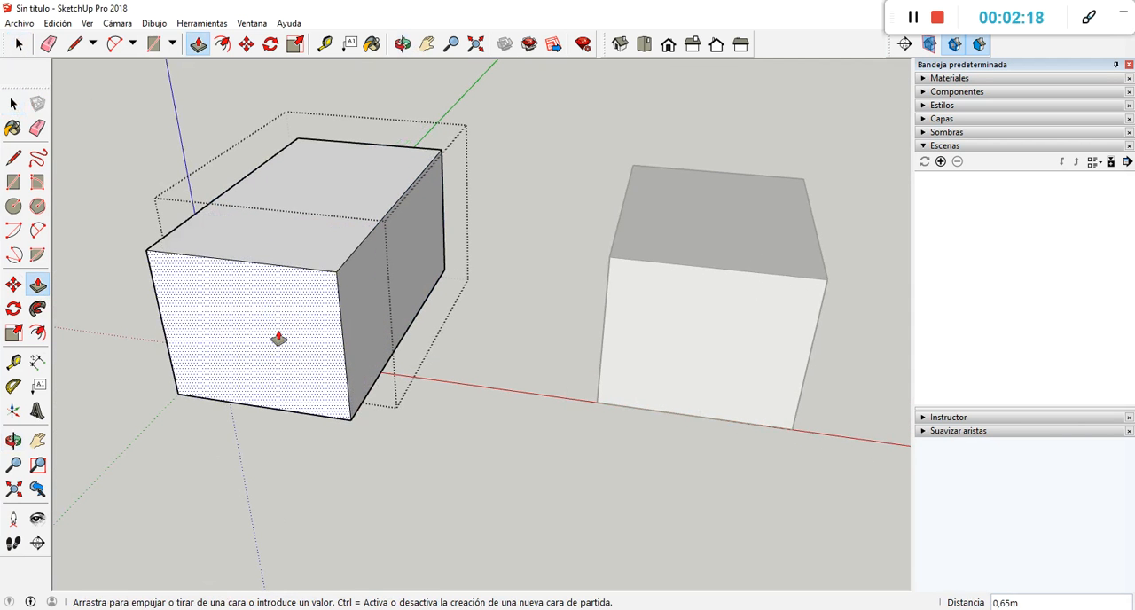
key("Escape")
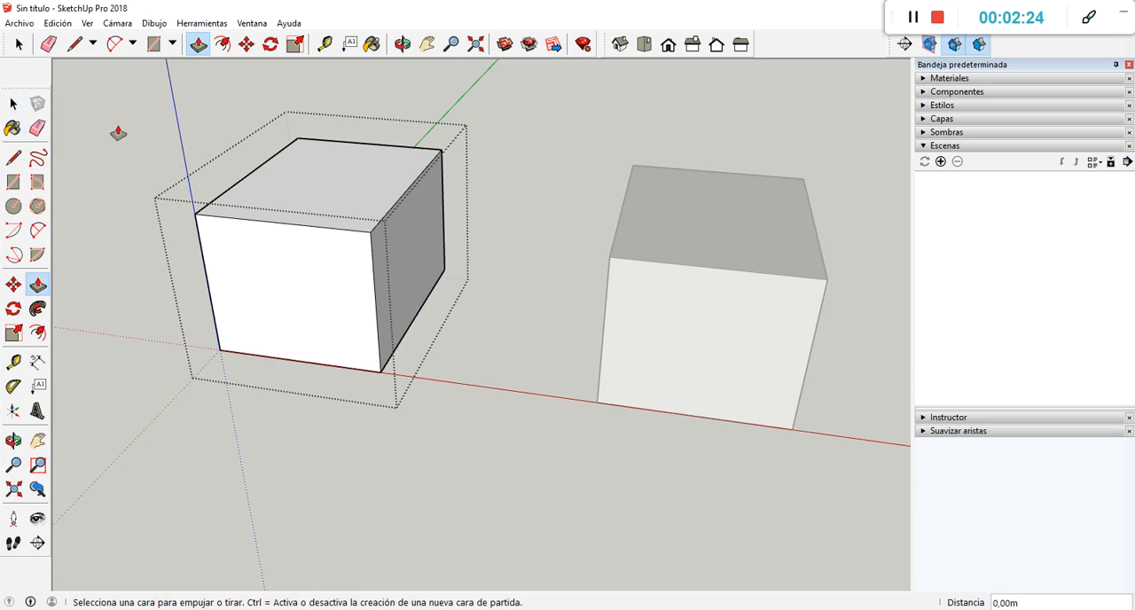
left_click(13, 104)
left_click(110, 132)
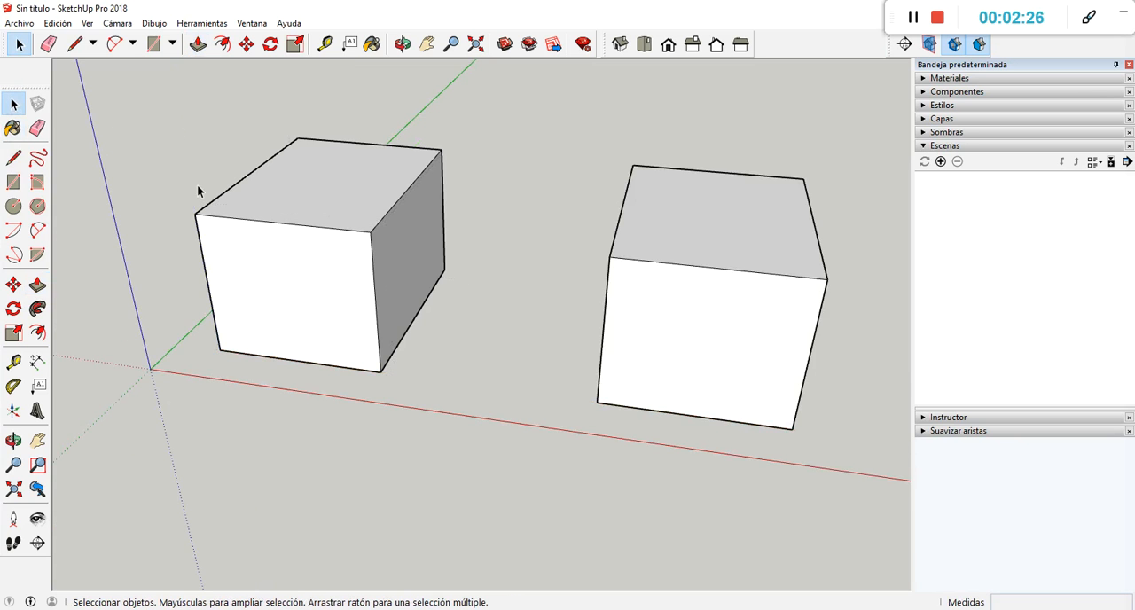
Select both the grouped box and the component box and copy them together about 5.71 m along the green axis.
middle_click_drag(197, 184, 461, 246)
scroll(461, 245, "down", 2)
scroll(462, 245, "up", 3)
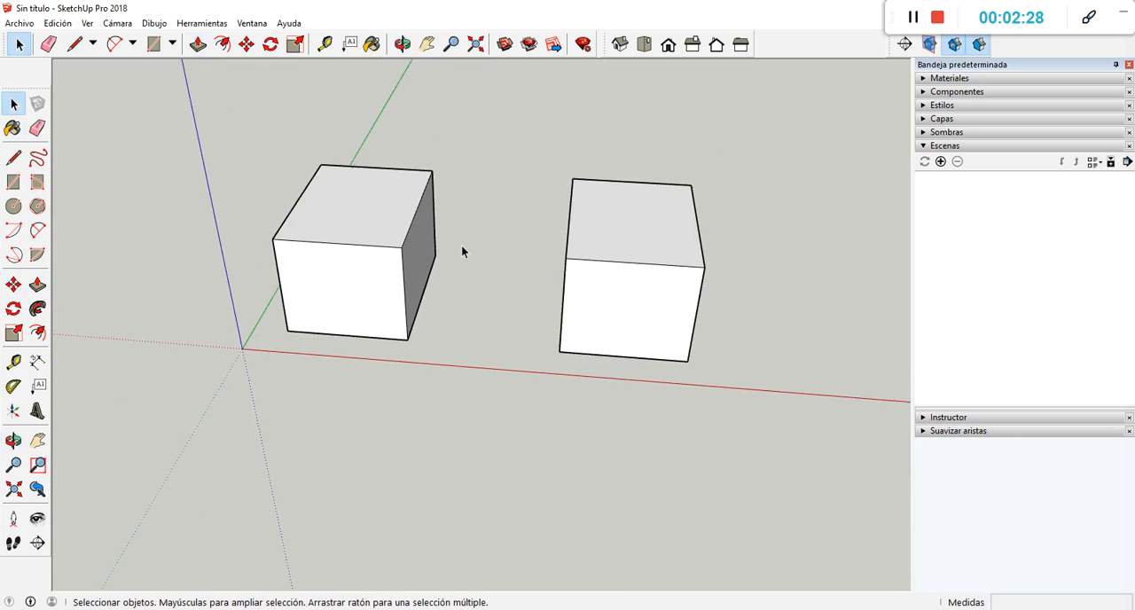
scroll(462, 247, "up", 1)
middle_click_drag(400, 278, 438, 284)
scroll(451, 264, "down", 3)
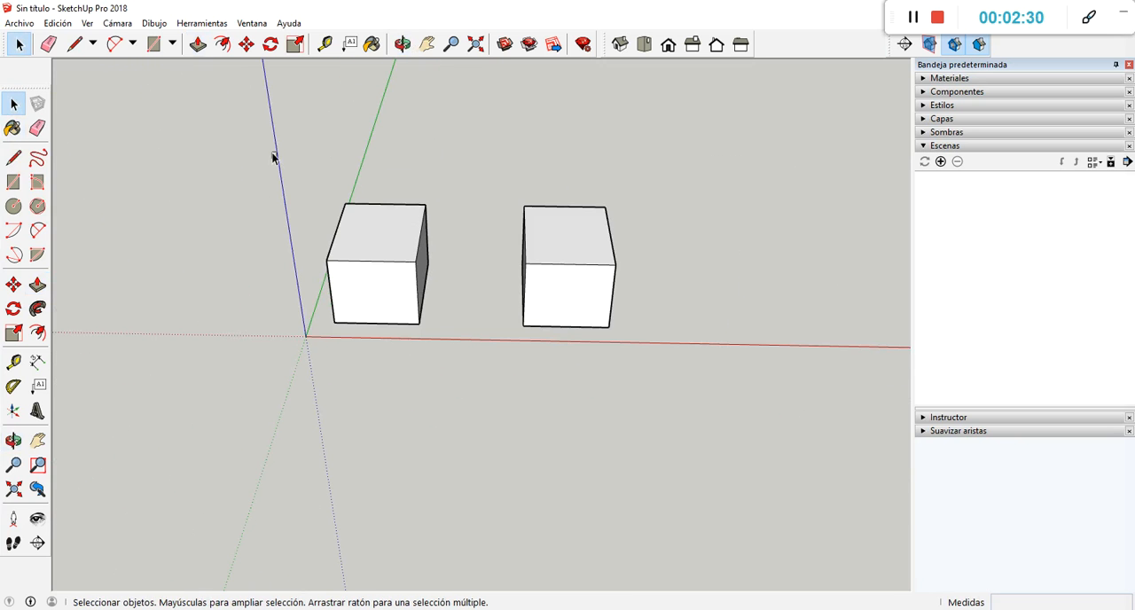
left_click_drag(273, 157, 667, 386)
middle_click_drag(660, 388, 454, 397)
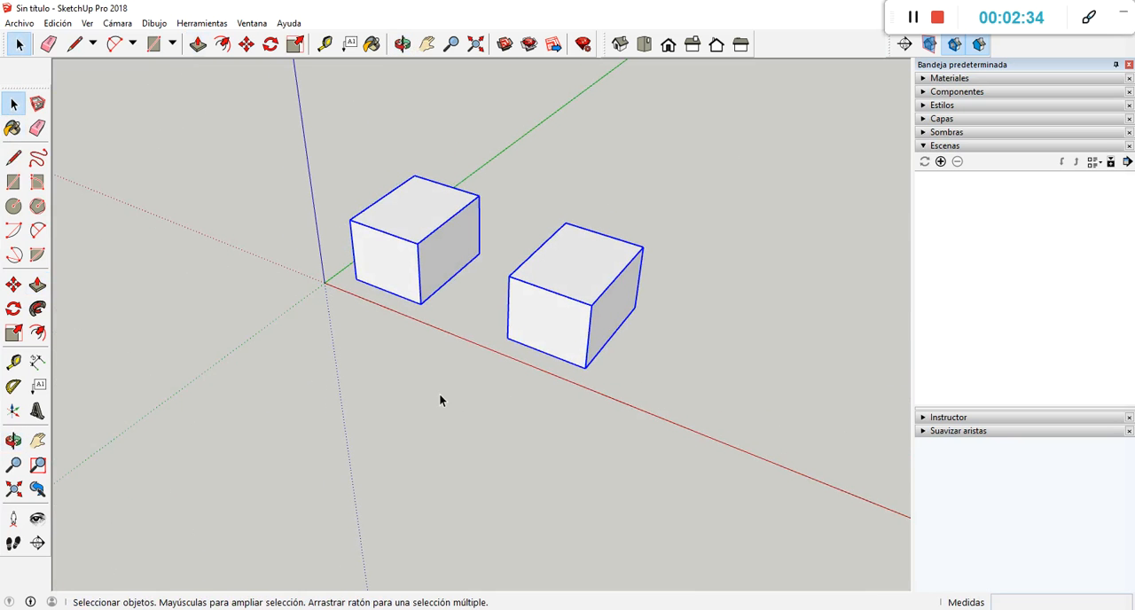
left_click(14, 285)
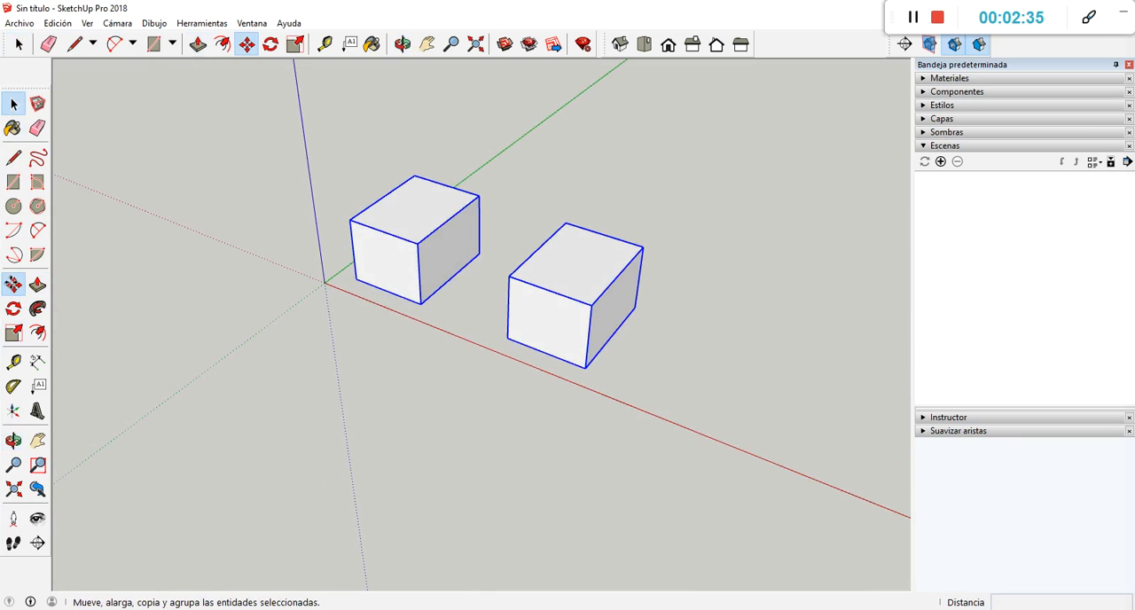
key("ctrl")
left_click(585, 367)
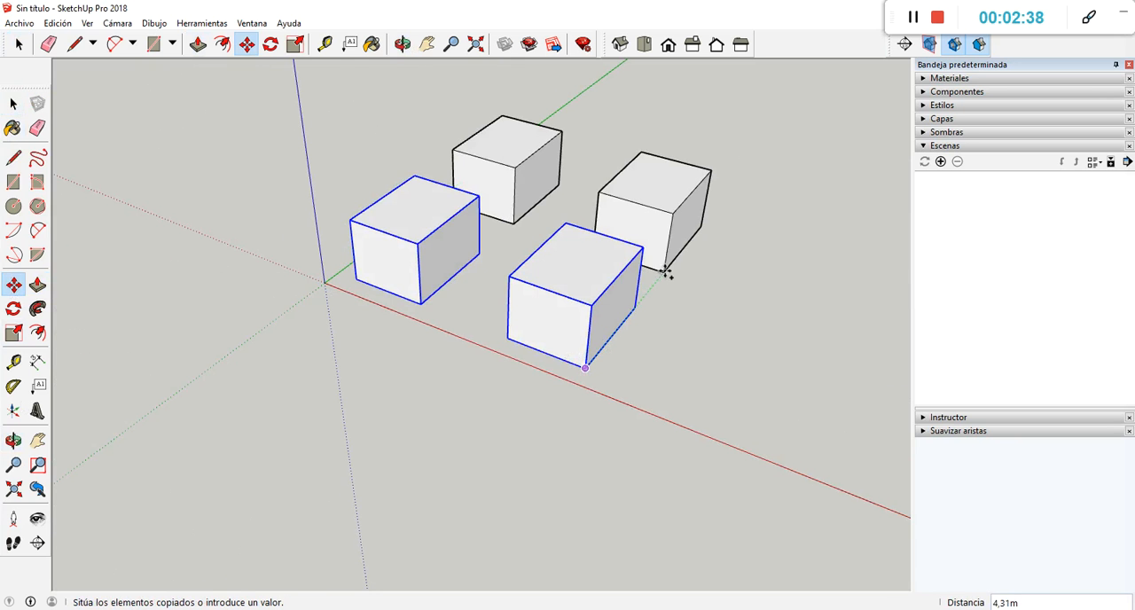
left_click(686, 249)
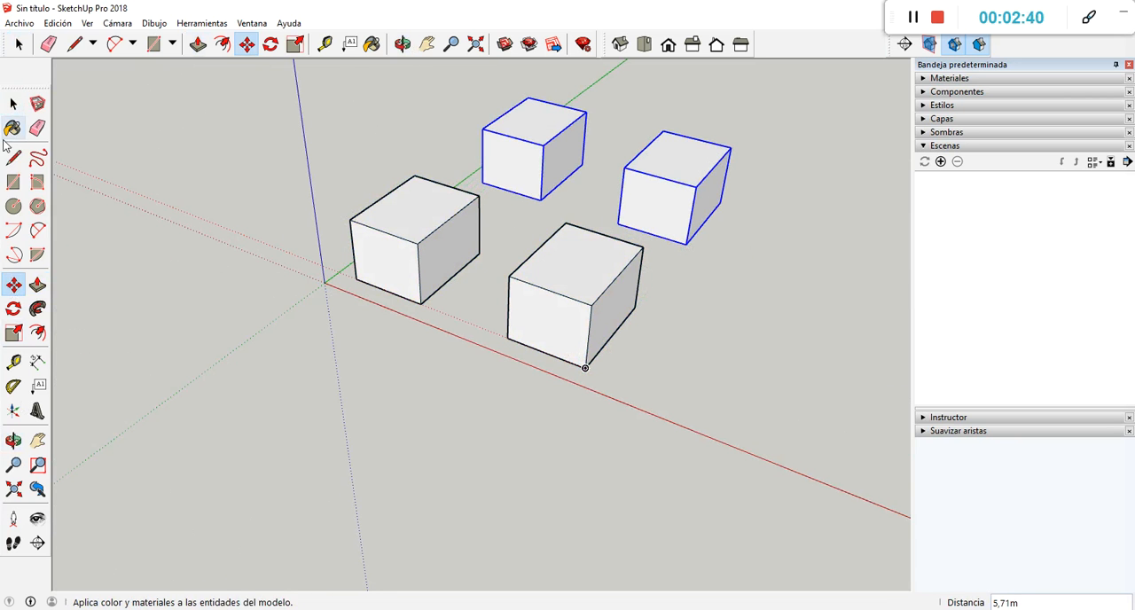
Open the original grouped box near the origin for editing, try pulling its front face outward, and undo the pull.
left_click(13, 104)
left_click(419, 225)
scroll(417, 223, "up", 5)
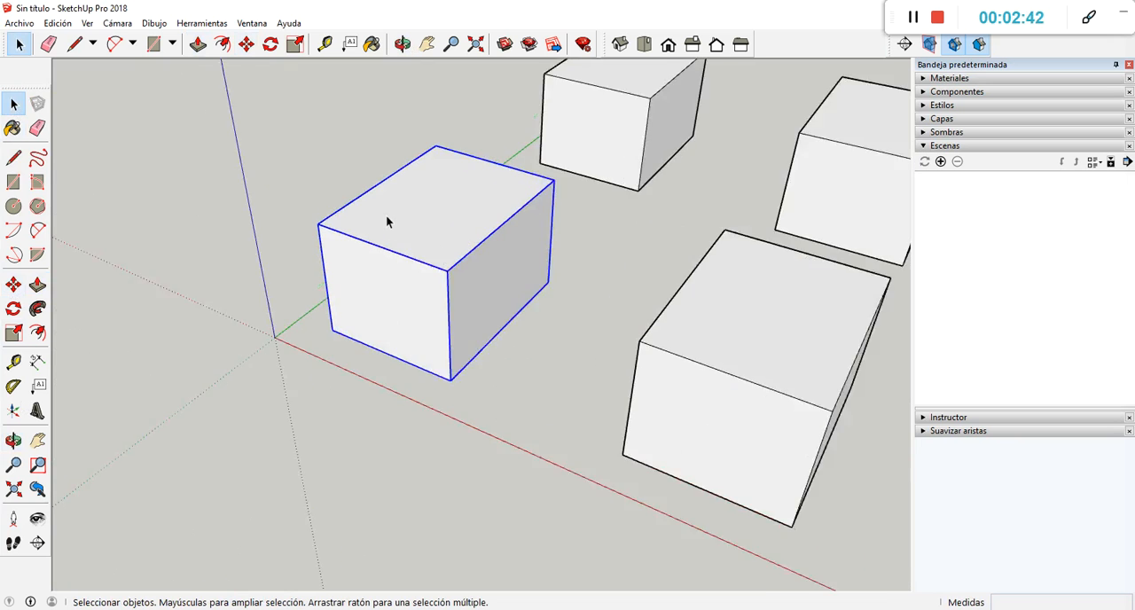
double_click(420, 234)
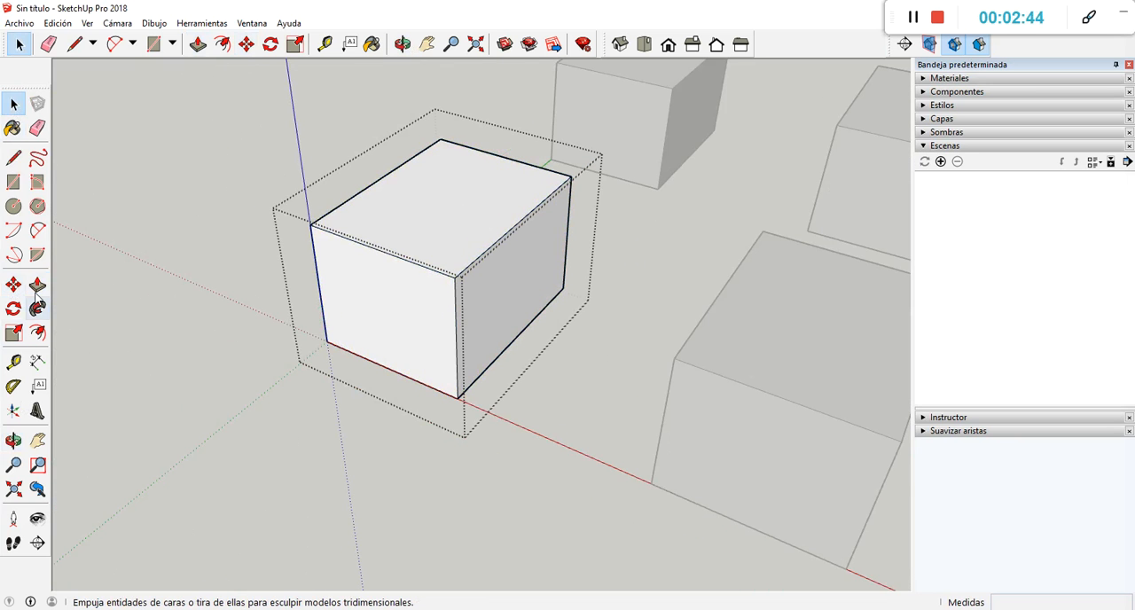
left_click(38, 284)
middle_click_drag(337, 266, 366, 266)
left_click_drag(365, 266, 332, 360)
key("ctrl+z")
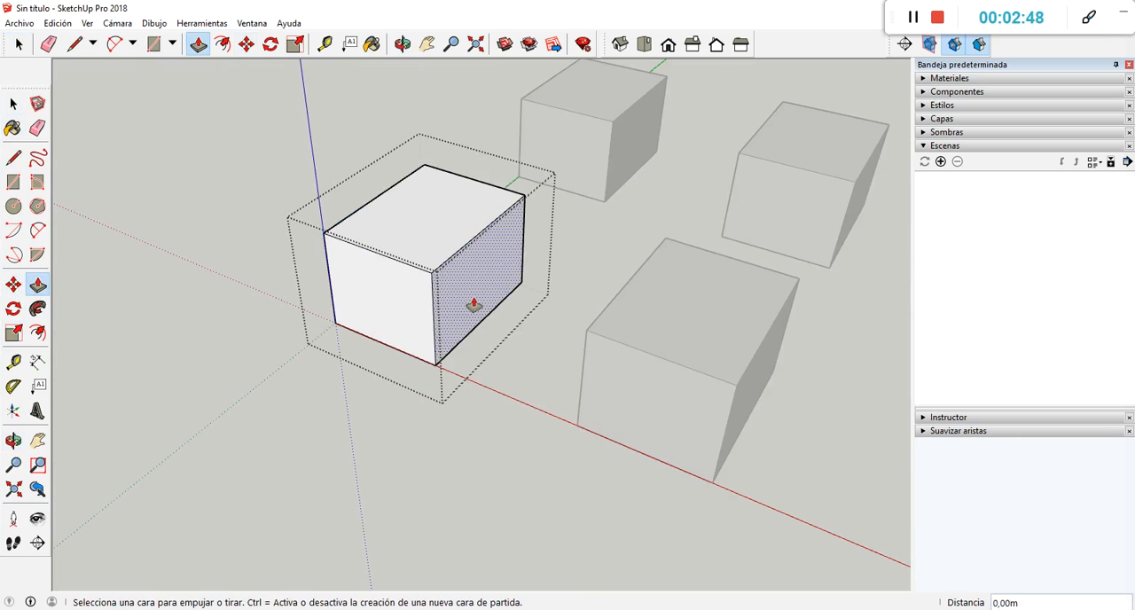
Try pulling the open group's side face outward along the red axis and close the group.
left_click_drag(471, 309, 504, 325)
key("Escape")
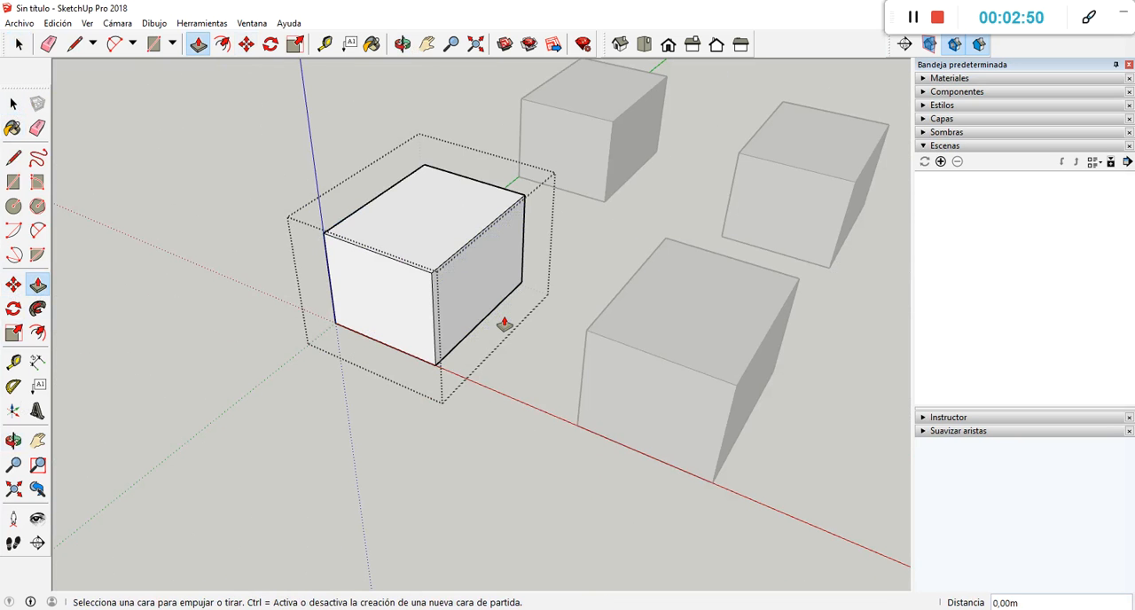
middle_click_drag(385, 246, 434, 219)
scroll(431, 215, "down", 2)
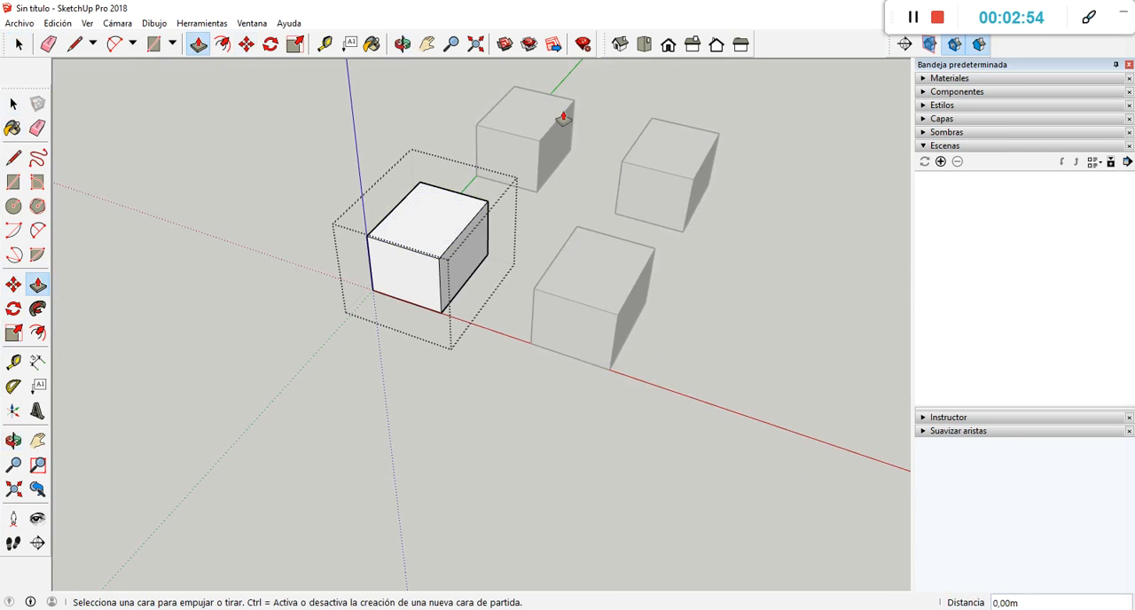
key("space")
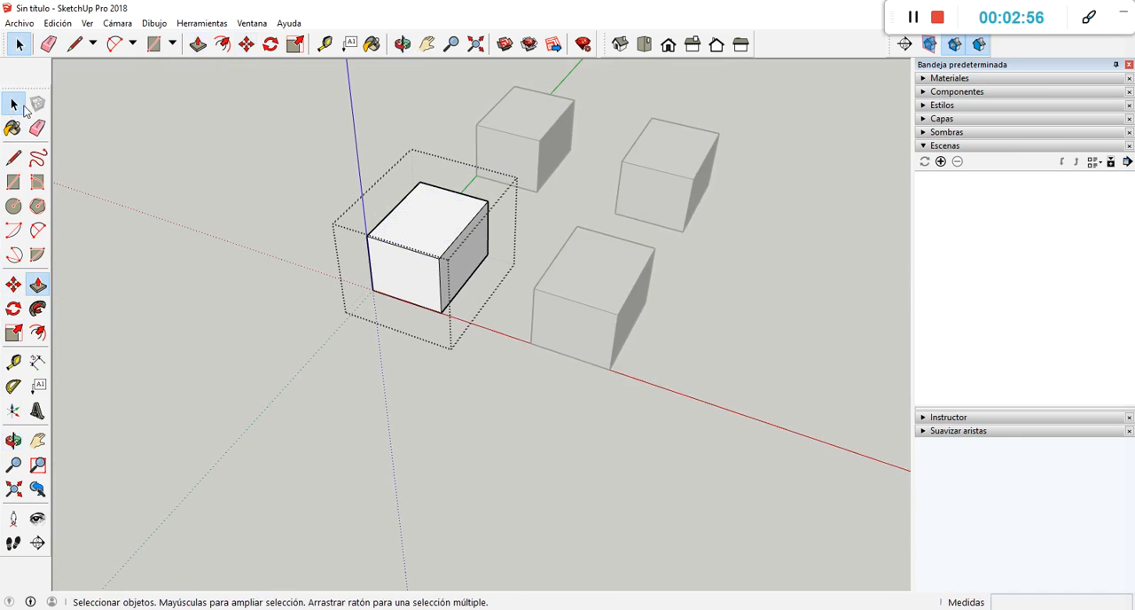
left_click(539, 460)
Open the original component box beside the red axis for editing and try pulling its side face outward about 0.51 m.
scroll(696, 256, "up", 3)
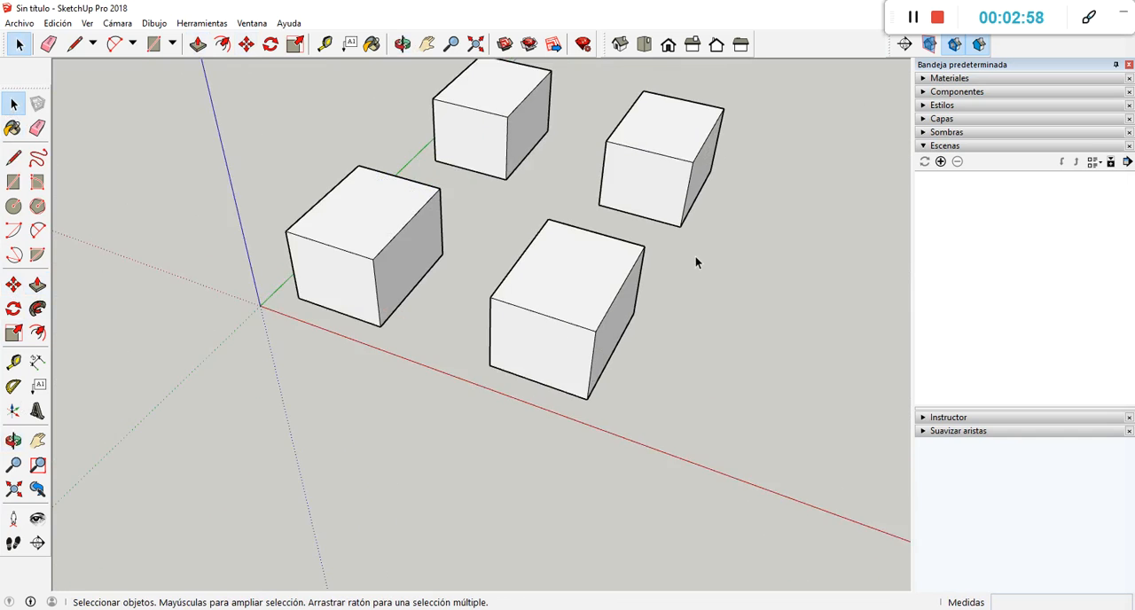
scroll(534, 303, "down", 3)
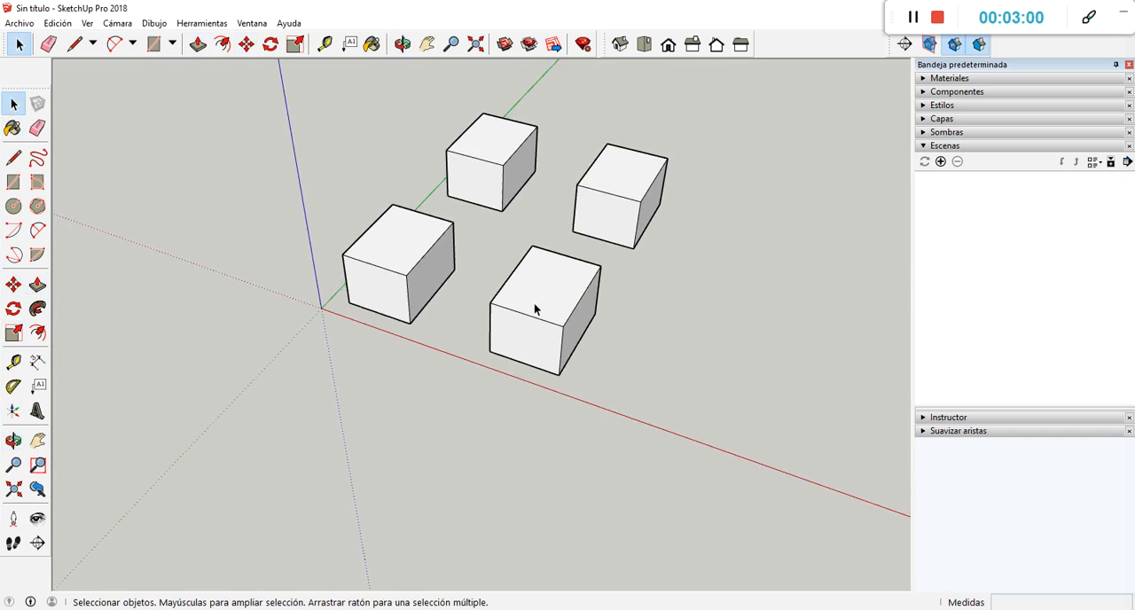
scroll(535, 307, "up", 4)
scroll(545, 284, "down", 2)
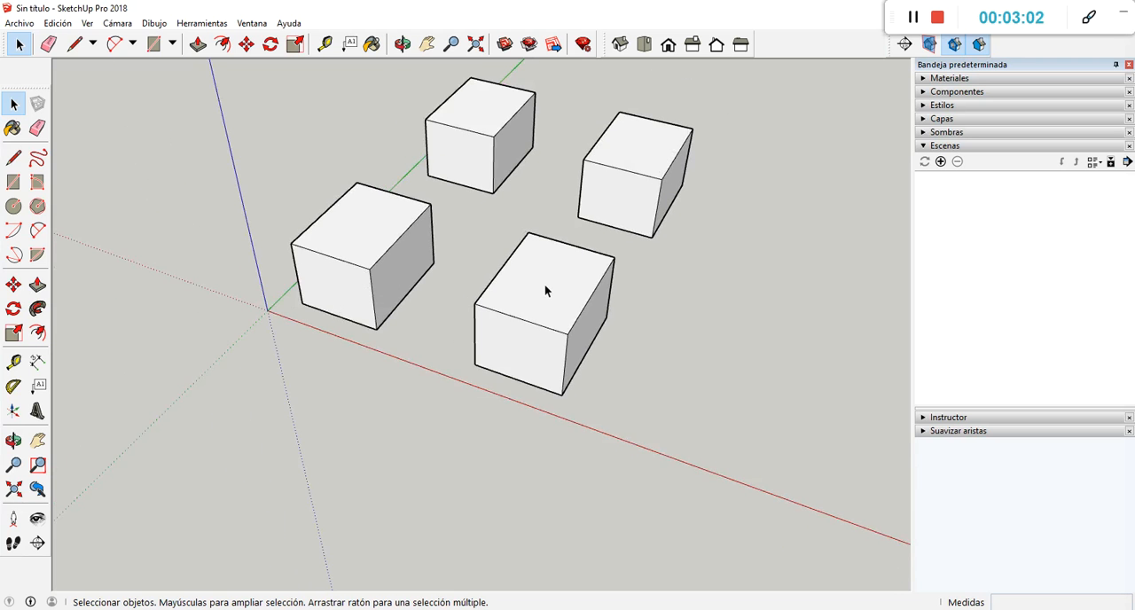
double_click(547, 300)
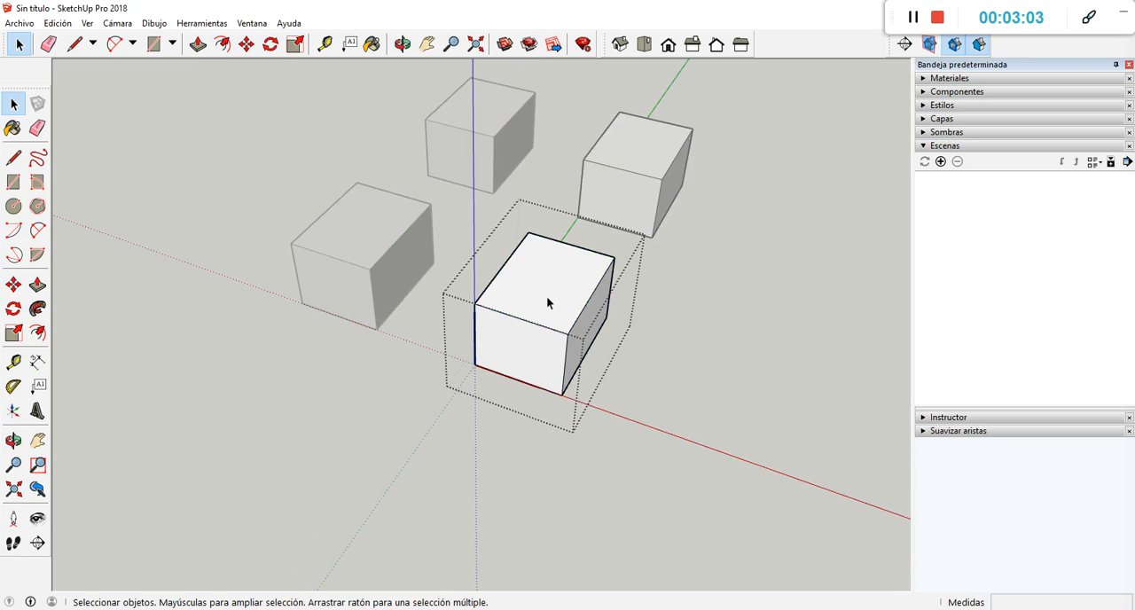
left_click(37, 284)
scroll(590, 329, "up", 1)
left_click(590, 328)
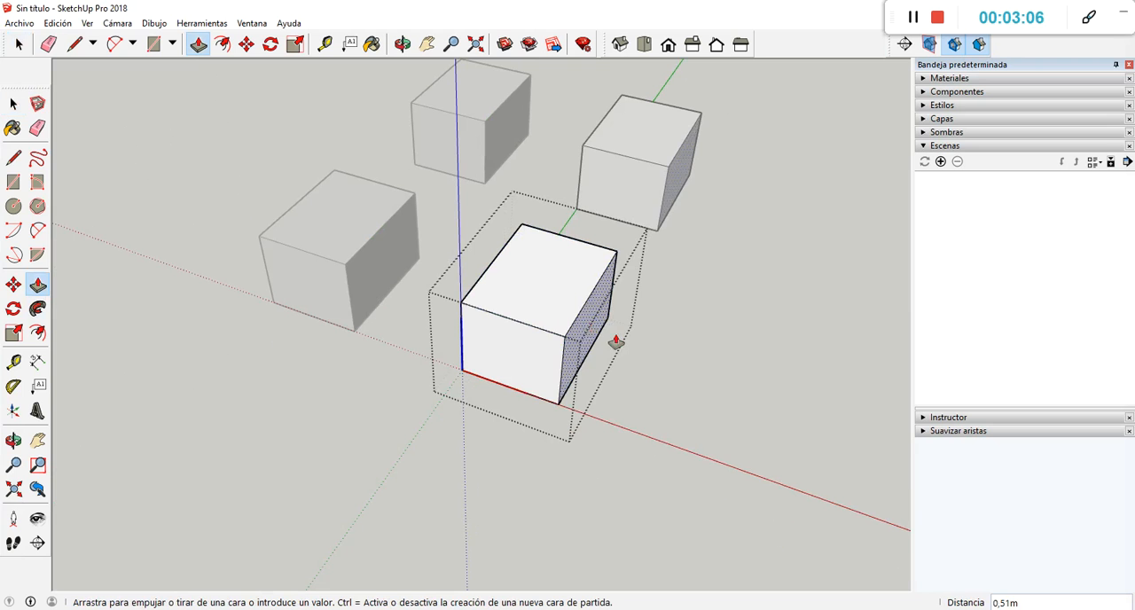
key("Escape")
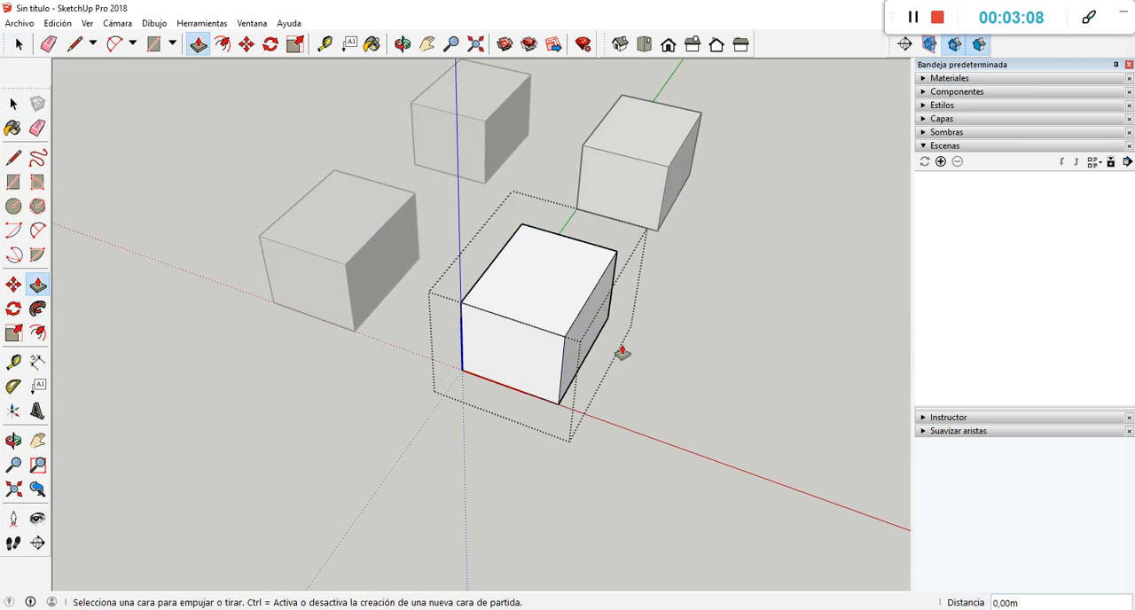
Pull the open component's front face outward about 1.35 m and undo the pull.
left_click(545, 362)
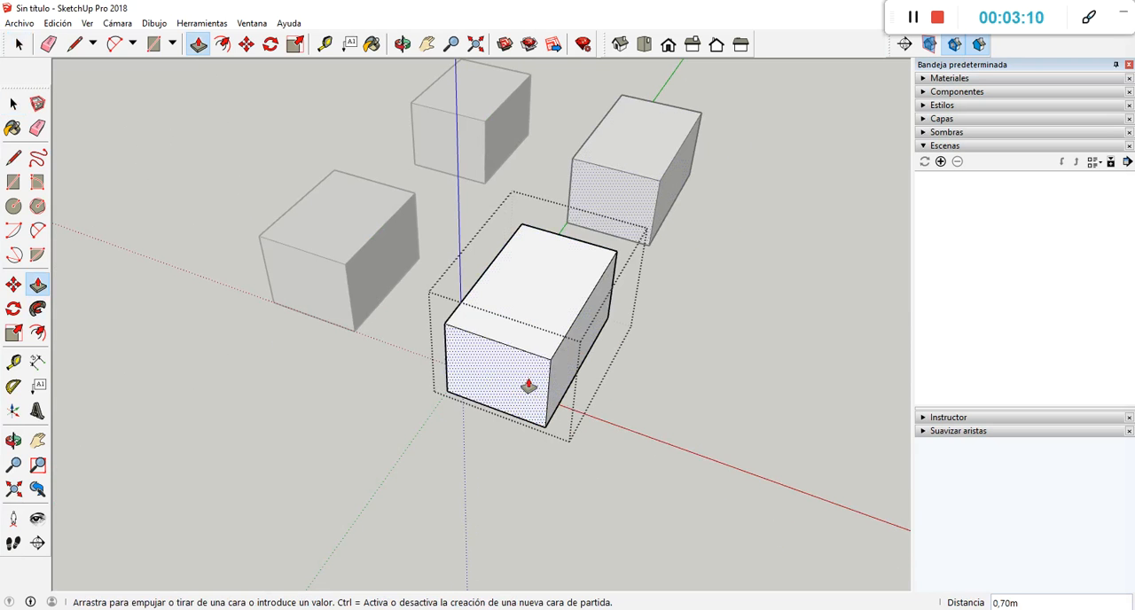
left_click(503, 411)
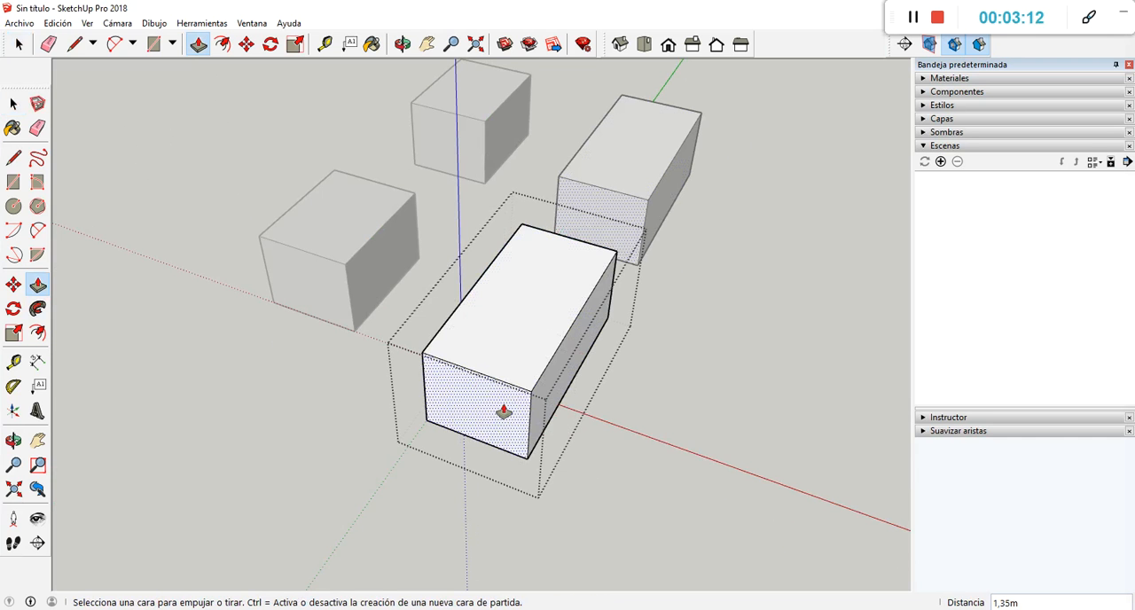
key("ctrl+z")
Pull the open component's side face about 0.97 m along the red axis, undo it, and close the component.
middle_click_drag(582, 263, 560, 347)
left_click(542, 373)
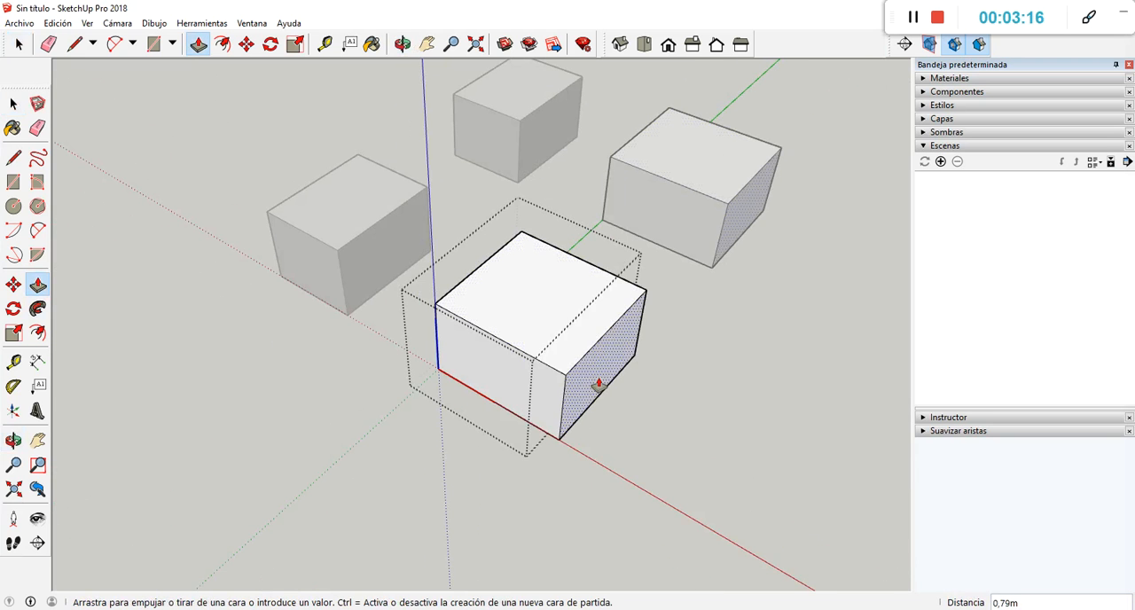
left_click(604, 393)
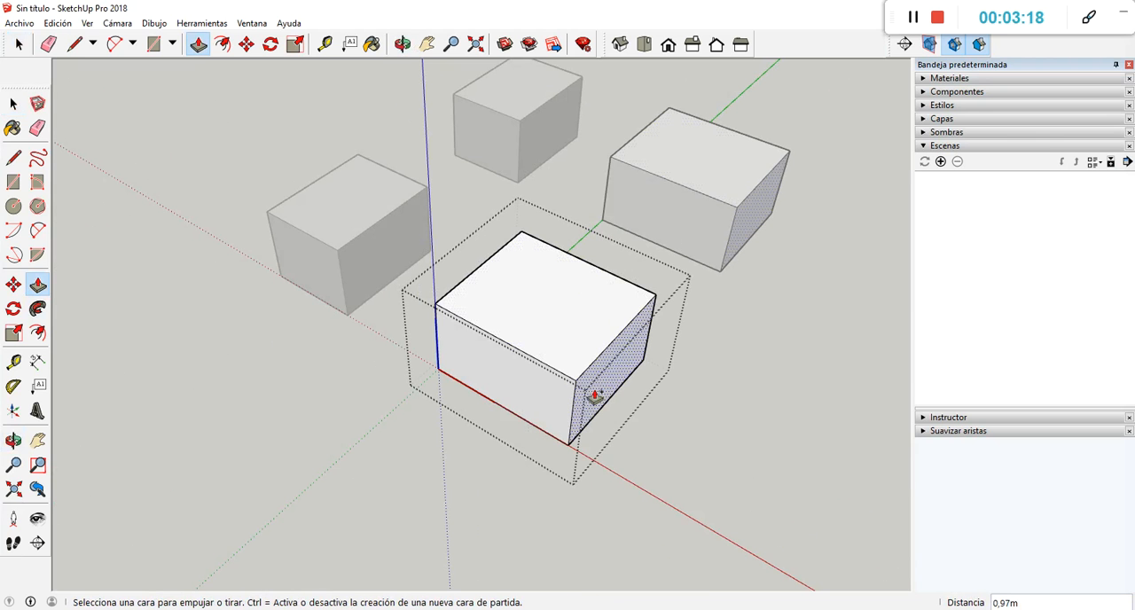
key("ctrl+z")
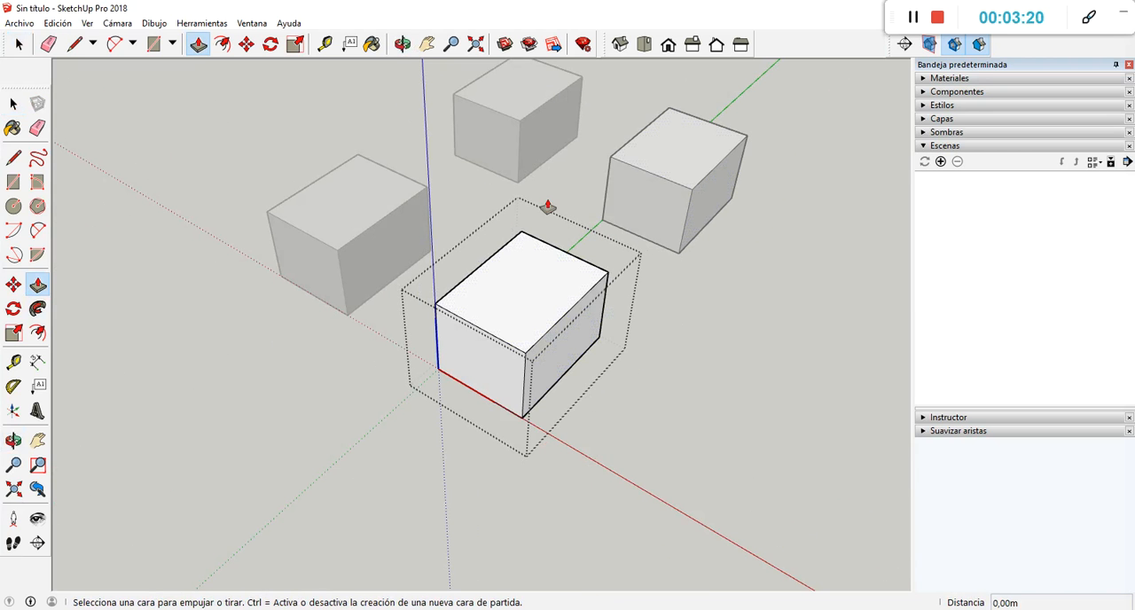
left_click(14, 104)
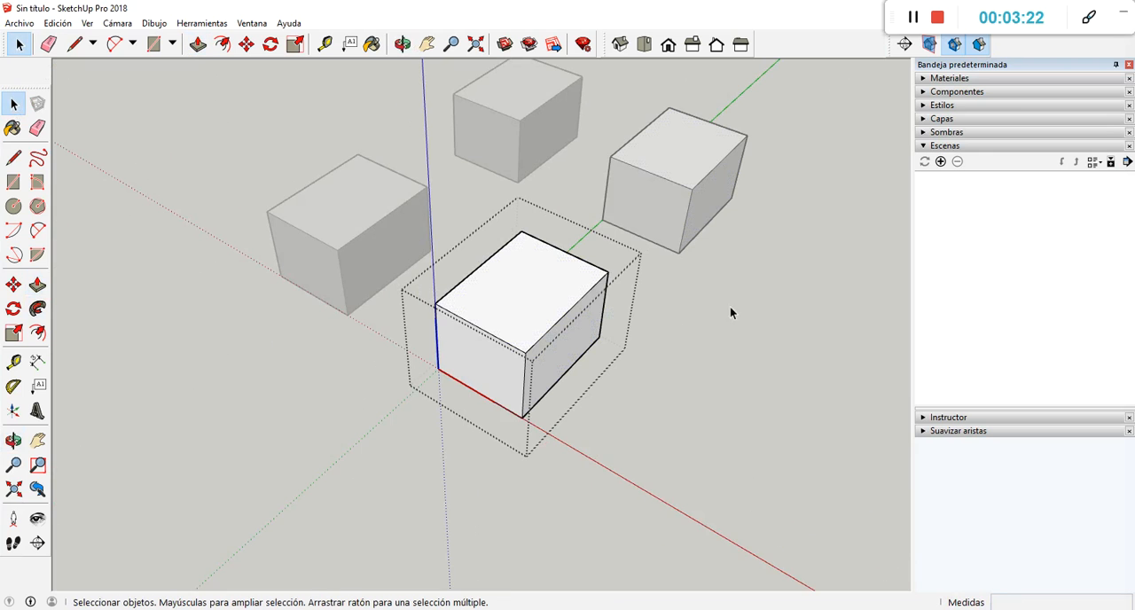
left_click(765, 294)
Examine the two grouped boxes and the two component boxes side by side from several viewpoints.
scroll(505, 168, "down", 4)
scroll(543, 253, "up", 1)
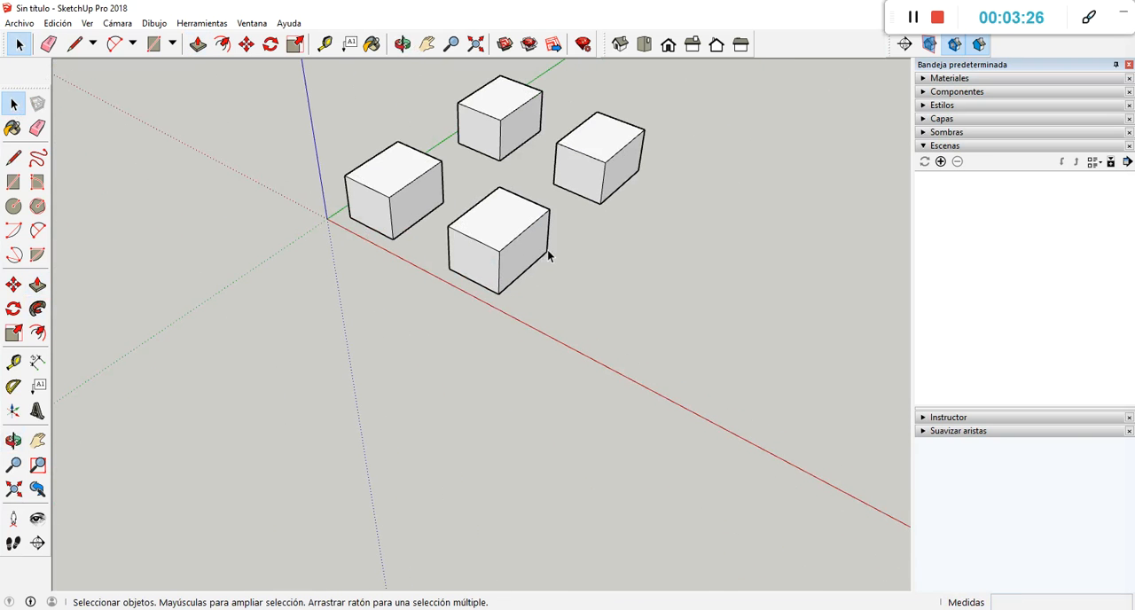
scroll(516, 241, "up", 3)
middle_click_drag(476, 236, 456, 363)
scroll(456, 358, "down", 1)
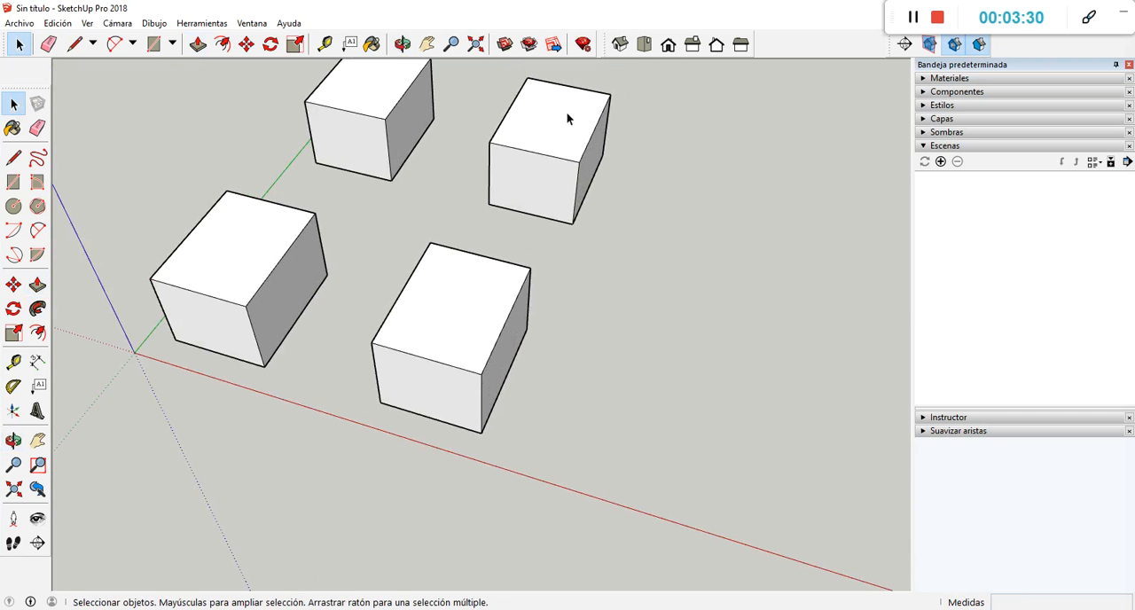
scroll(550, 265, "down", 2)
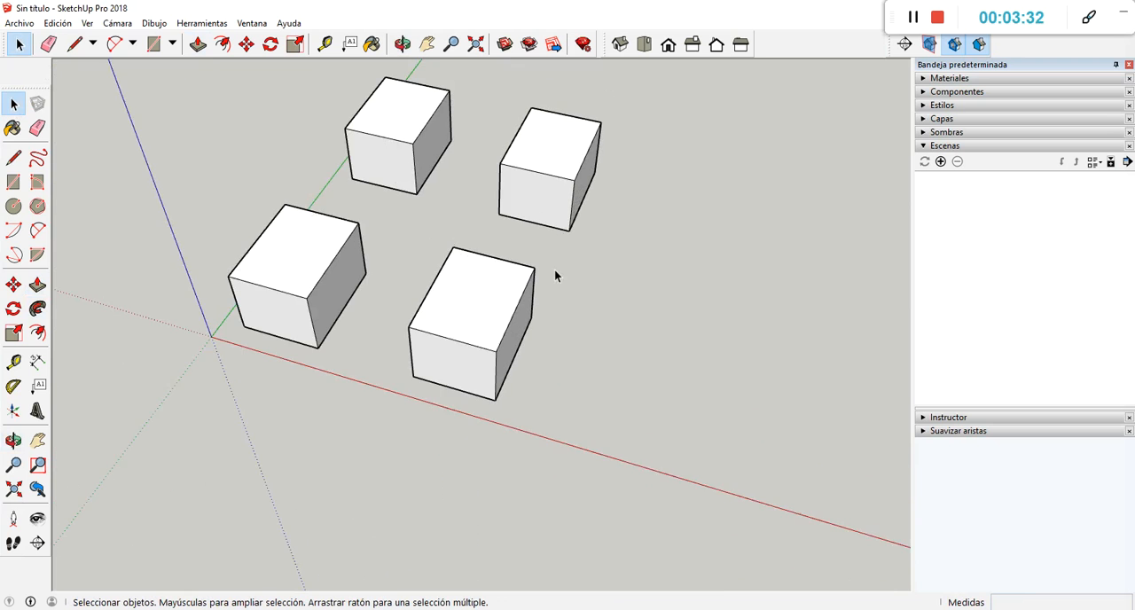
scroll(534, 97, "up", 1)
scroll(534, 94, "up", 1)
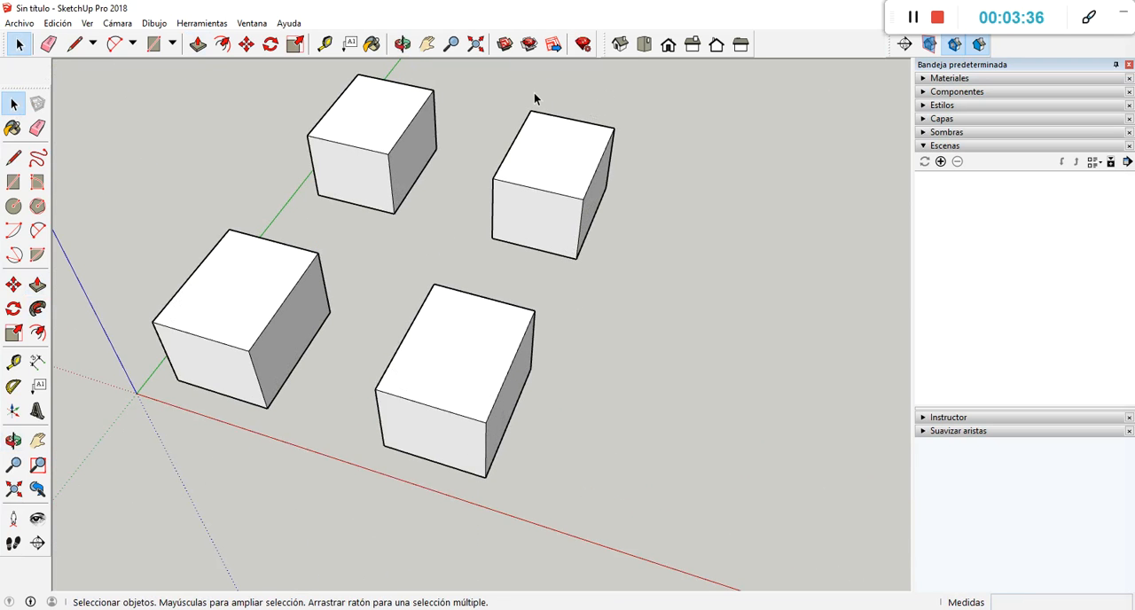
Inspect the component box beside the red axis up close and compare it with the other three boxes.
middle_click_drag(461, 343, 433, 336)
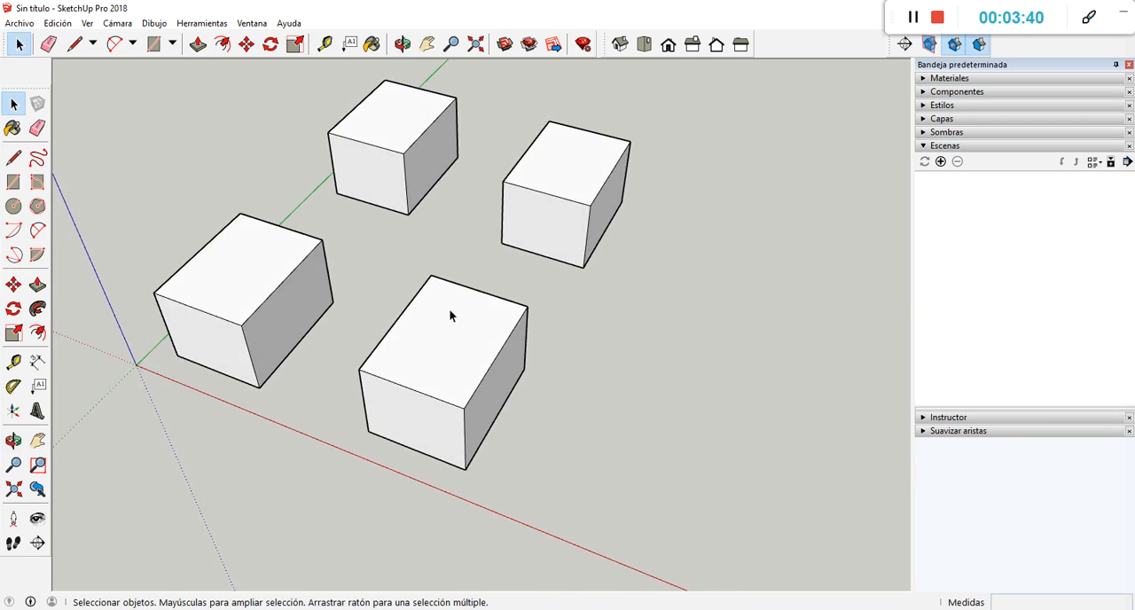
scroll(477, 417, "up", 2)
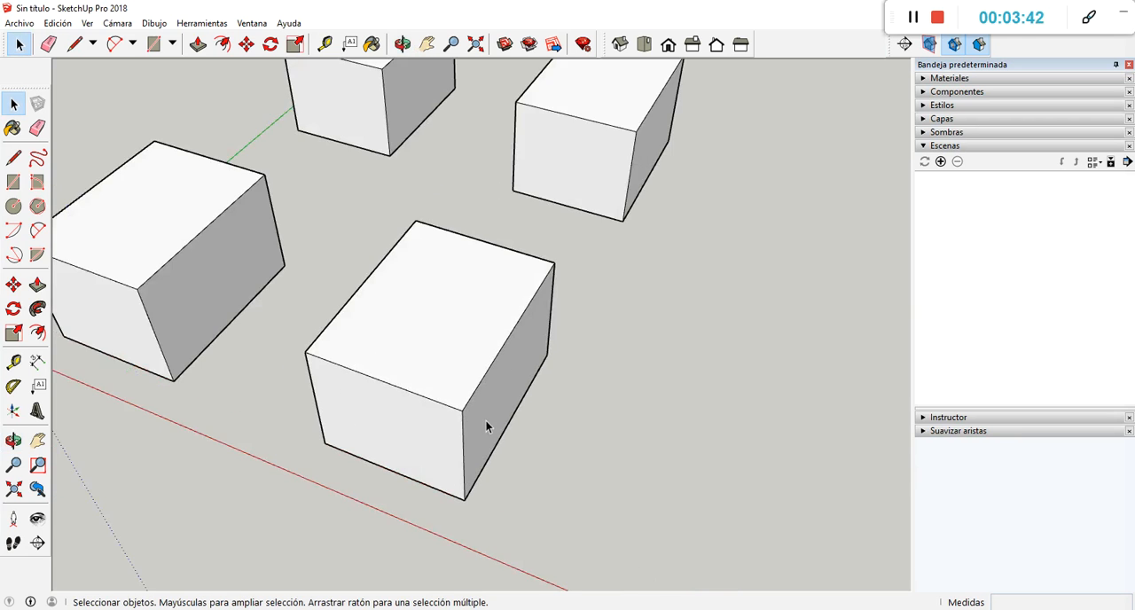
middle_click_drag(486, 423, 527, 375)
scroll(539, 368, "down", 2)
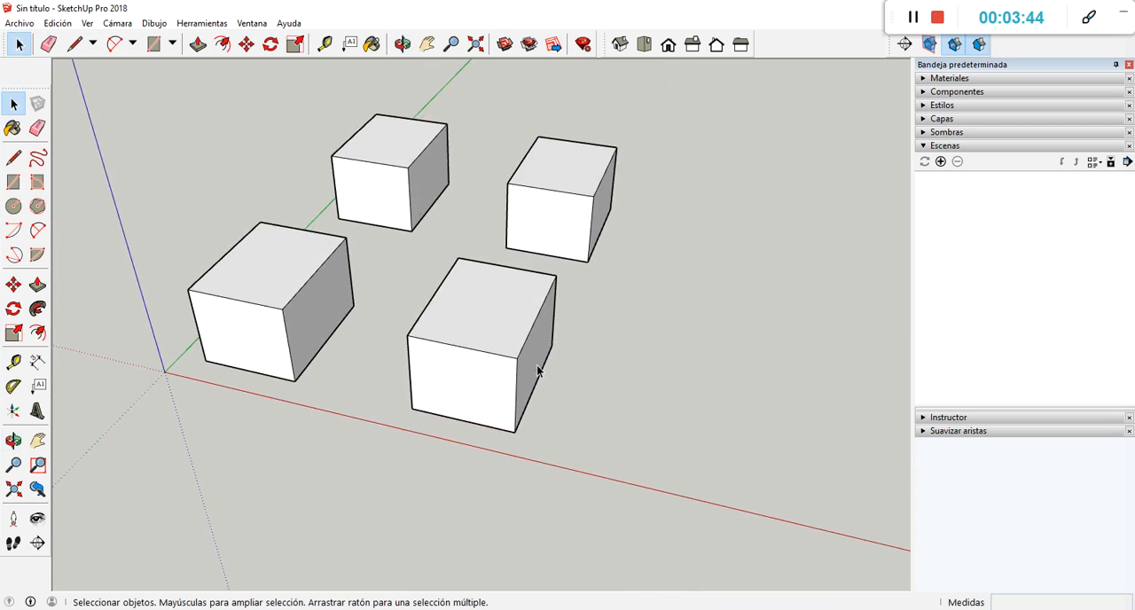
scroll(483, 349, "up", 2)
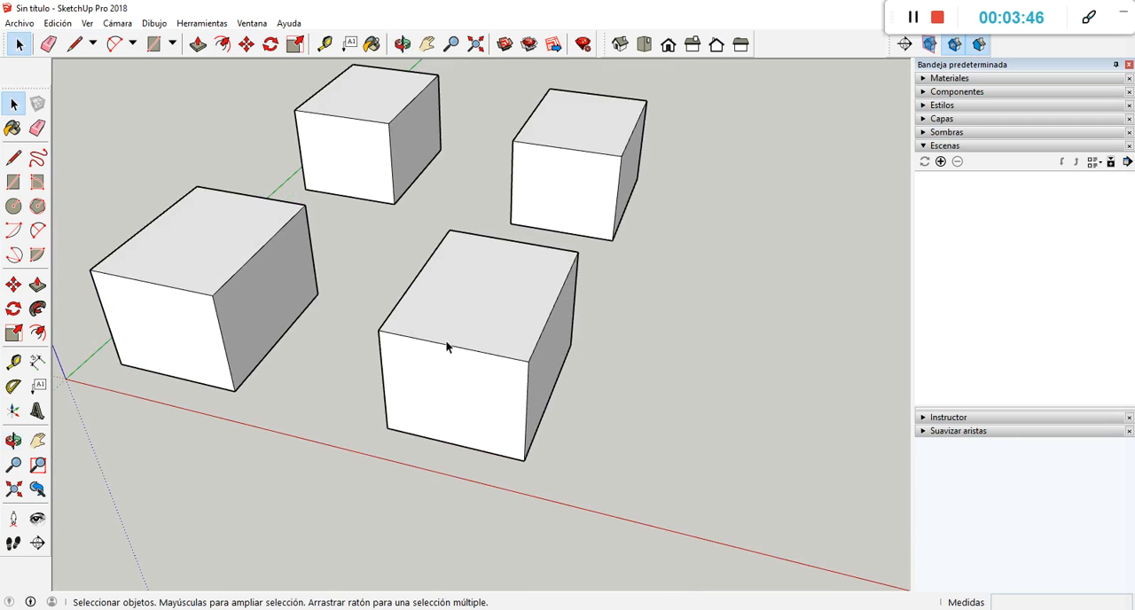
scroll(461, 341, "up", 2)
scroll(520, 400, "down", 3)
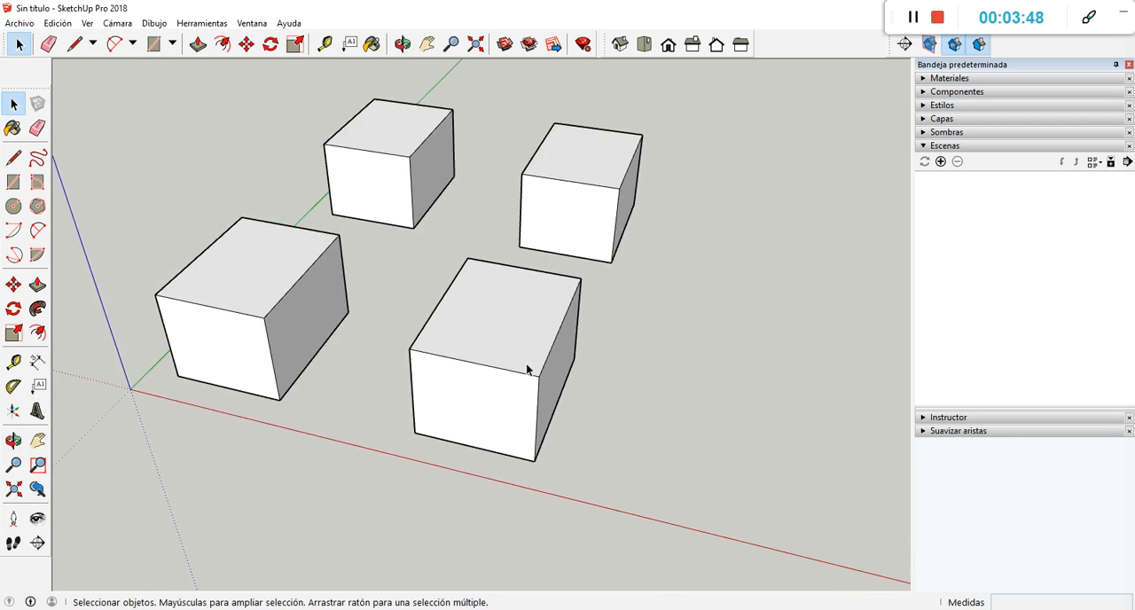
middle_click_drag(526, 363, 474, 370)
scroll(630, 268, "down", 2)
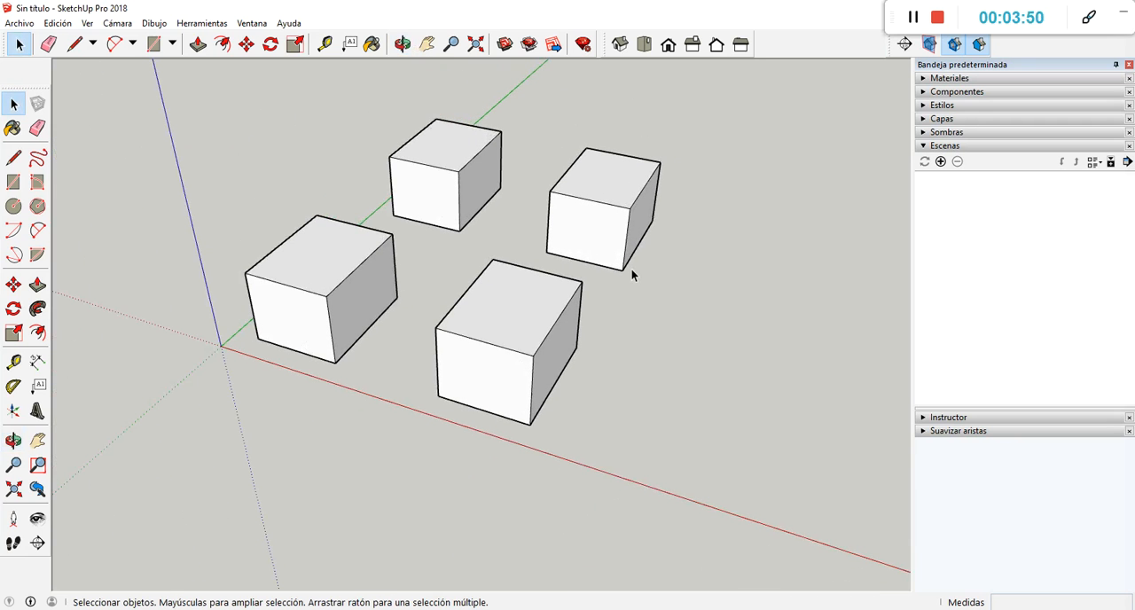